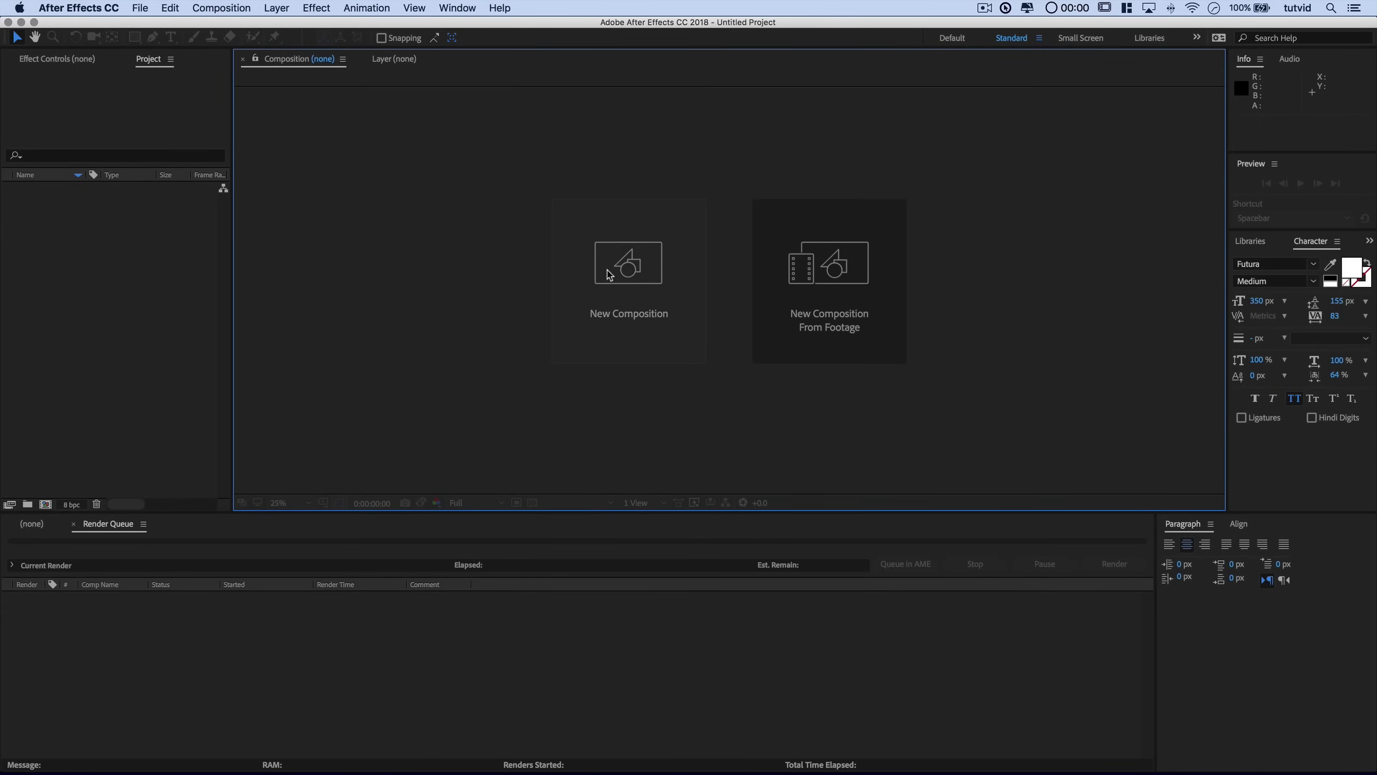
- Create a composition named timelapse at 3360×1440, 30 fps, lasting 0:00:23:00
left_click(609, 275)
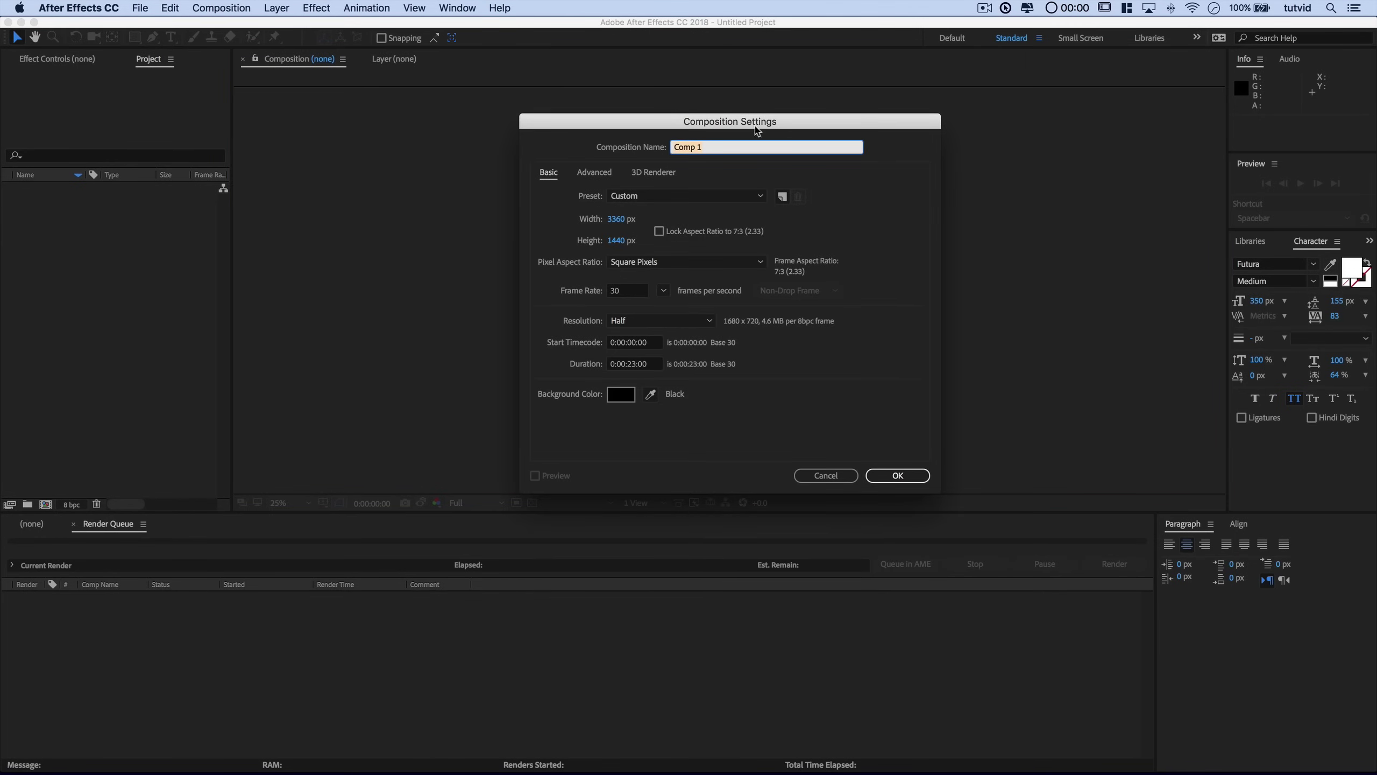
left_click_drag(760, 127, 819, 127)
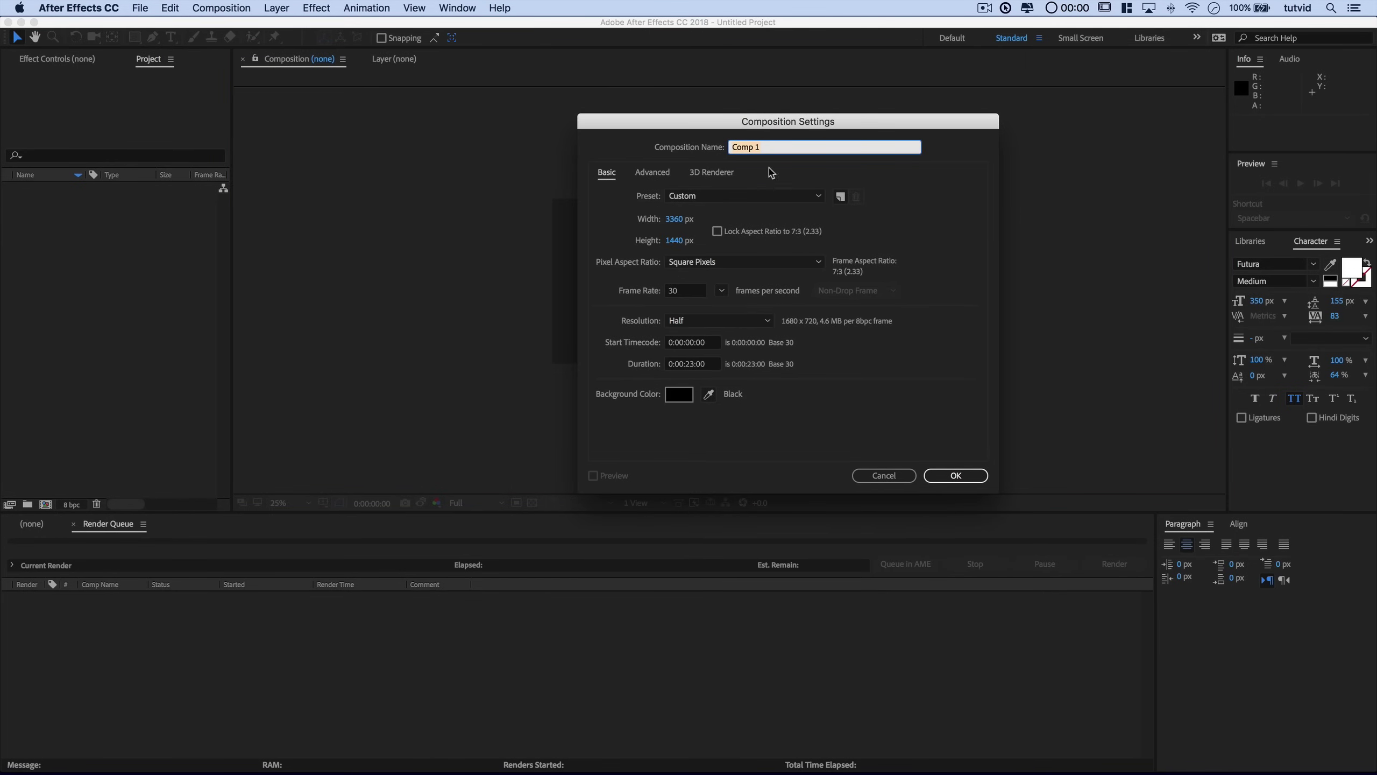
left_click(683, 223)
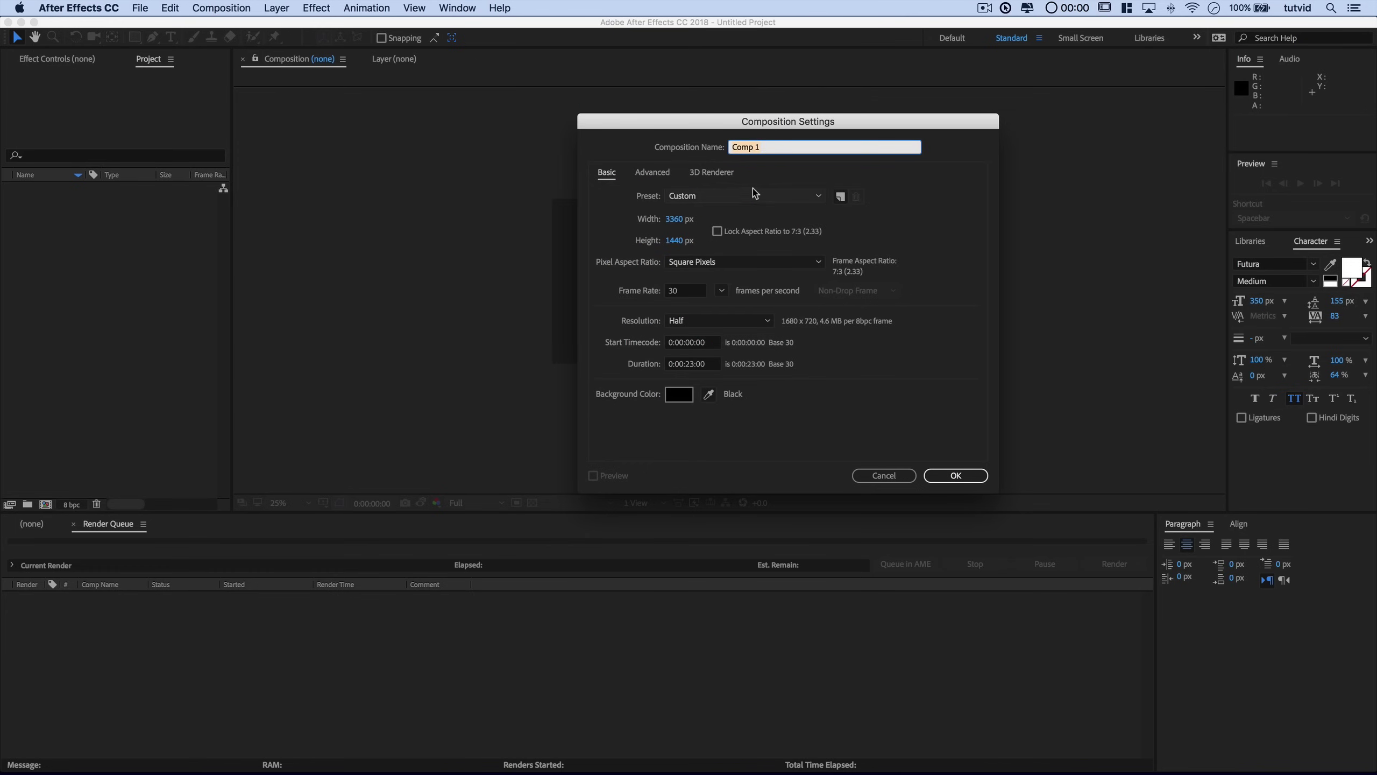
left_click_drag(778, 131, 744, 125)
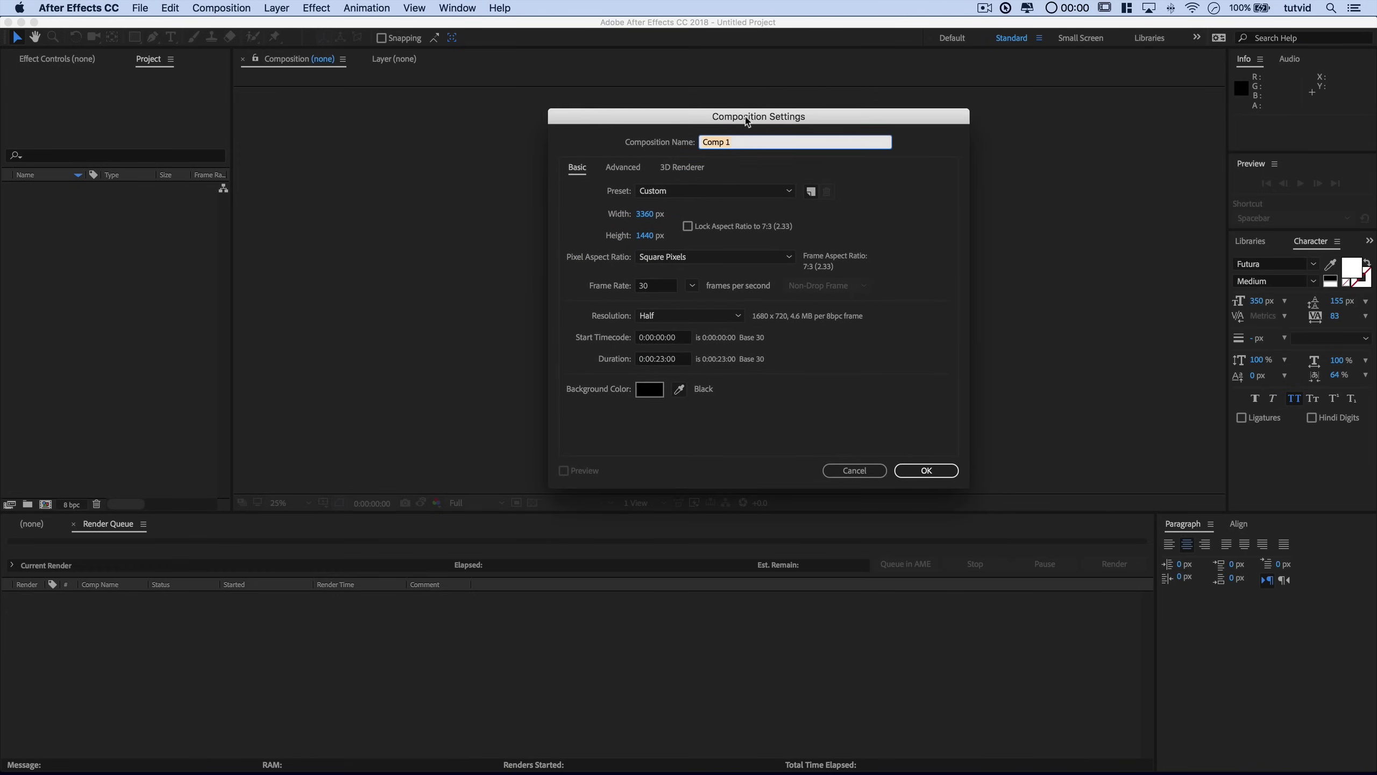
type("timelapse")
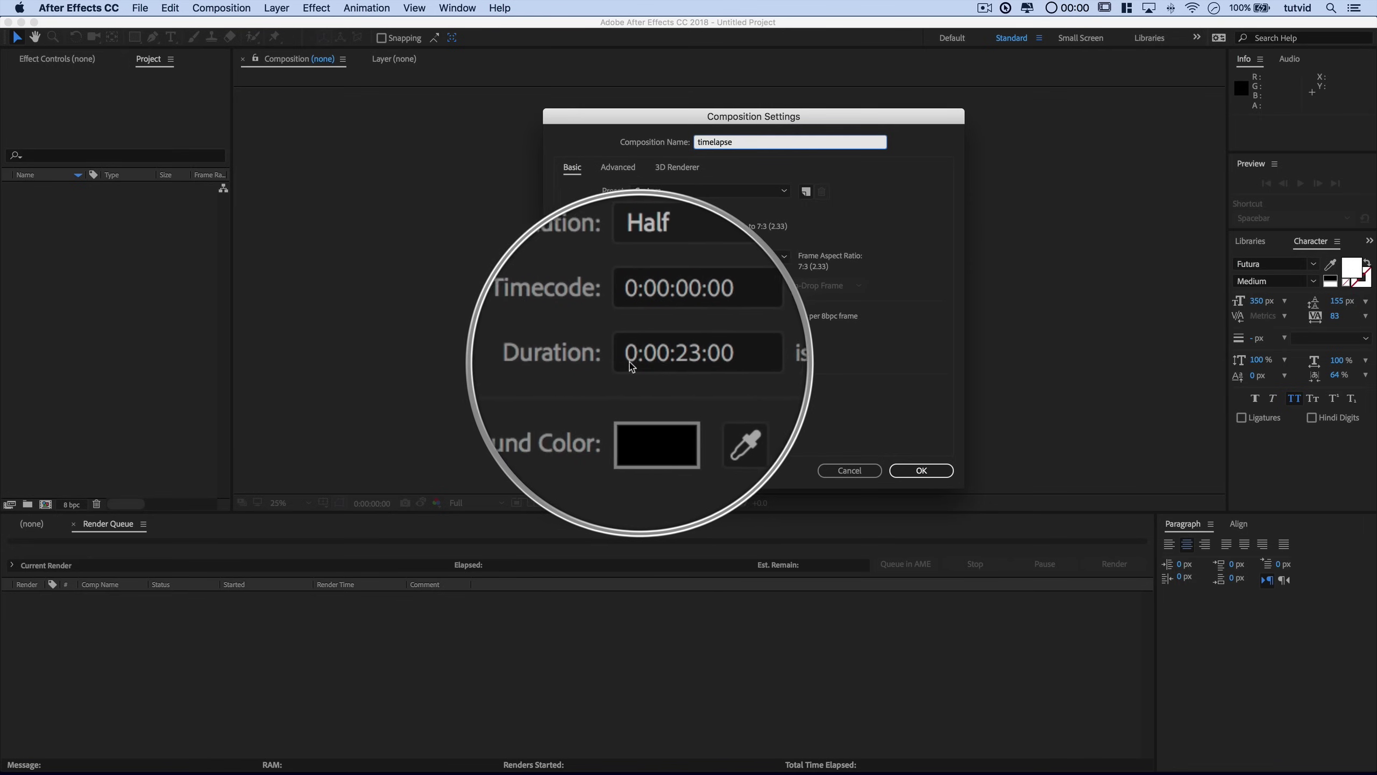
left_click(661, 360)
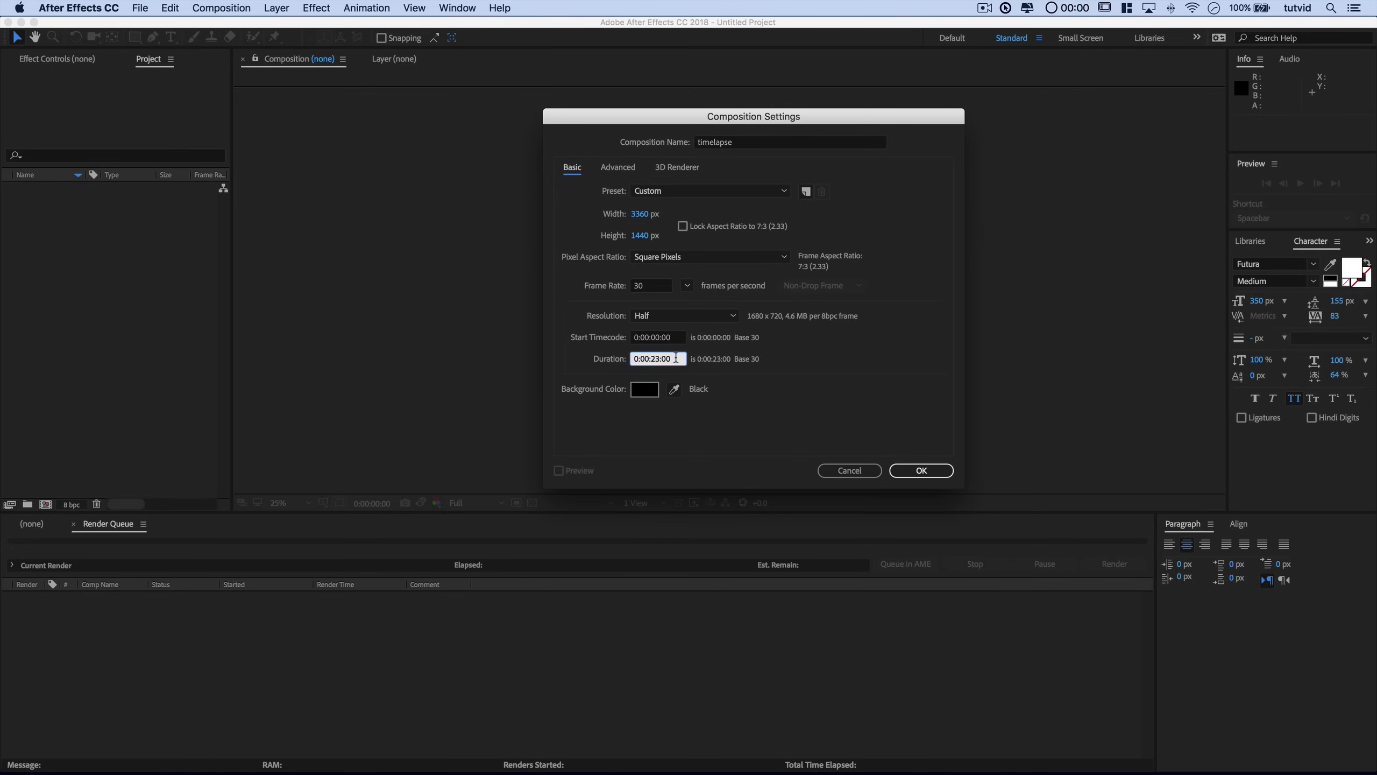
left_click(655, 293)
left_click(938, 469)
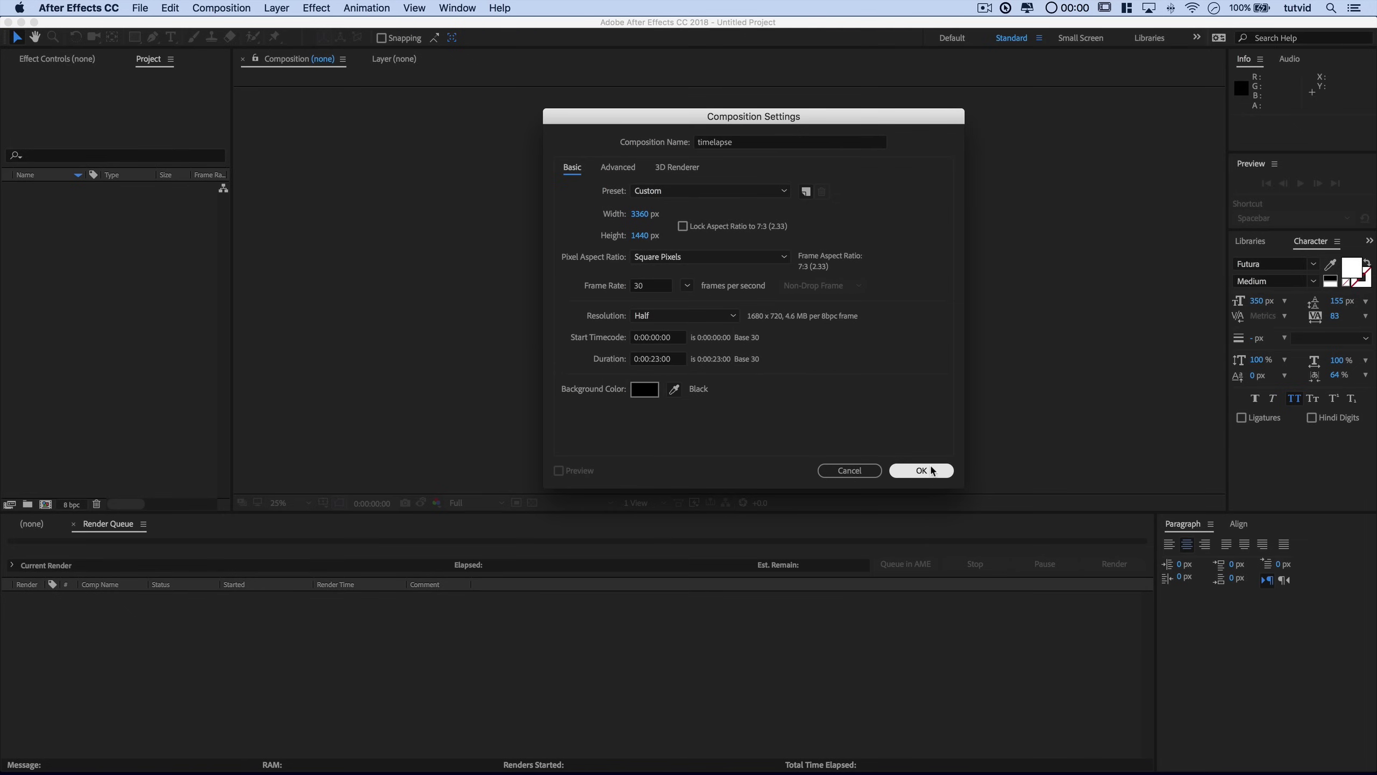
- Import the JeffersonMemorial CR2 files, sorted by Kind, as a Camera Raw sequence from 001.CR2
left_click(923, 471)
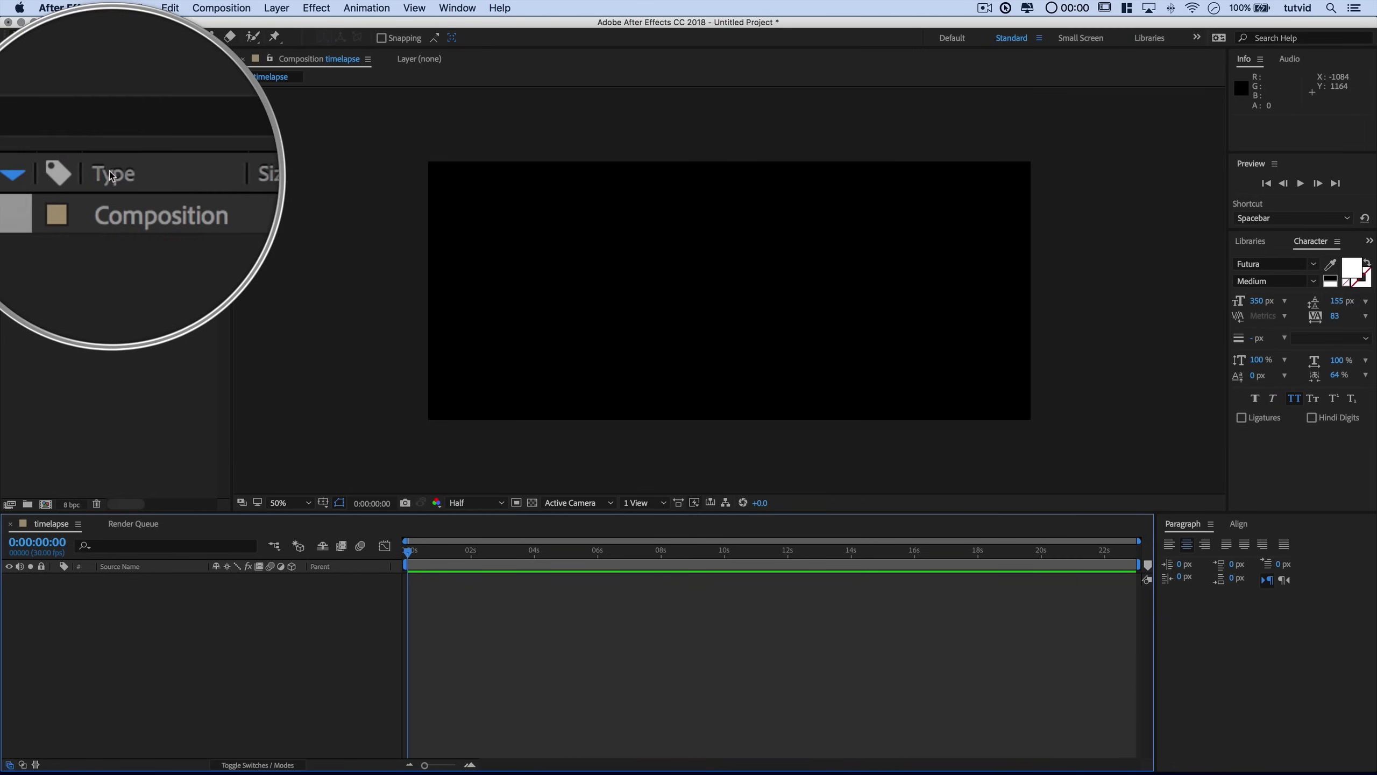
right_click(90, 270)
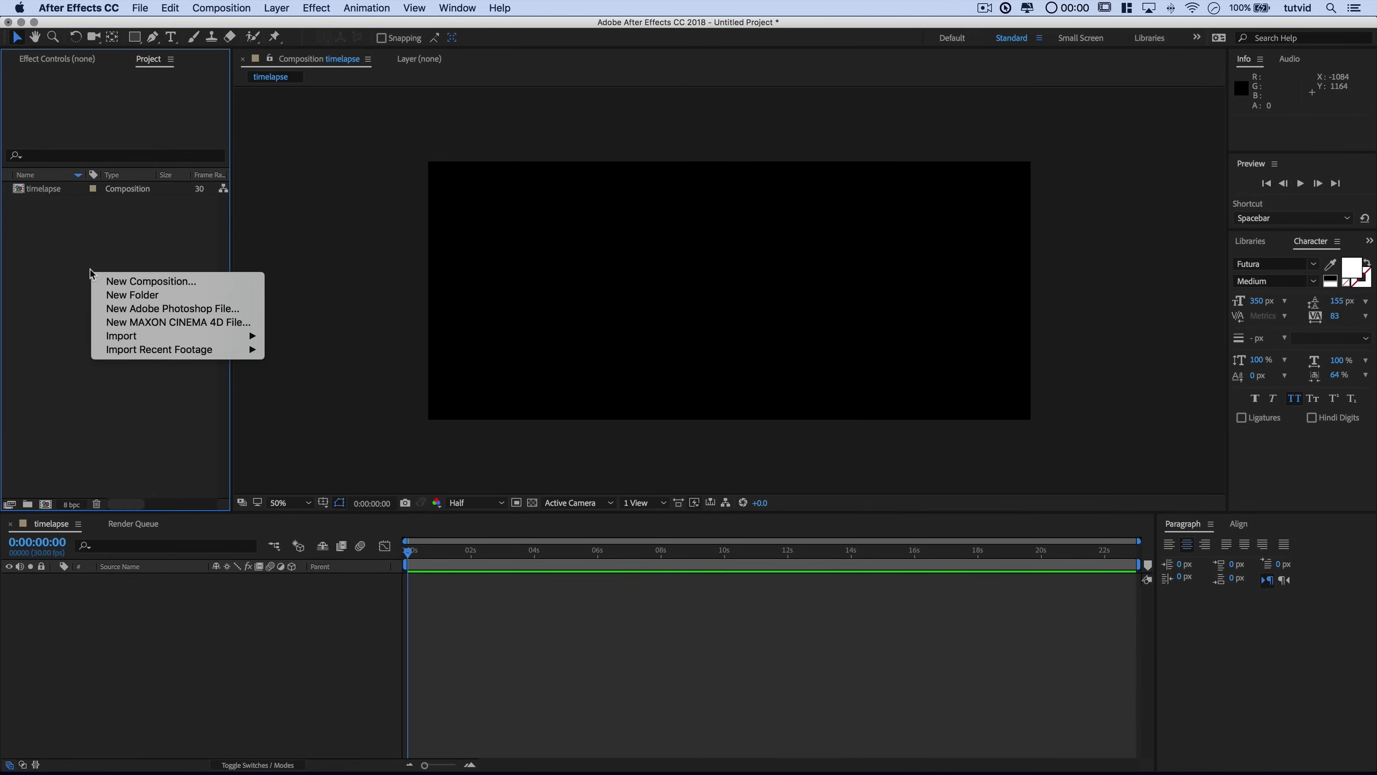
mouse_move(162, 339)
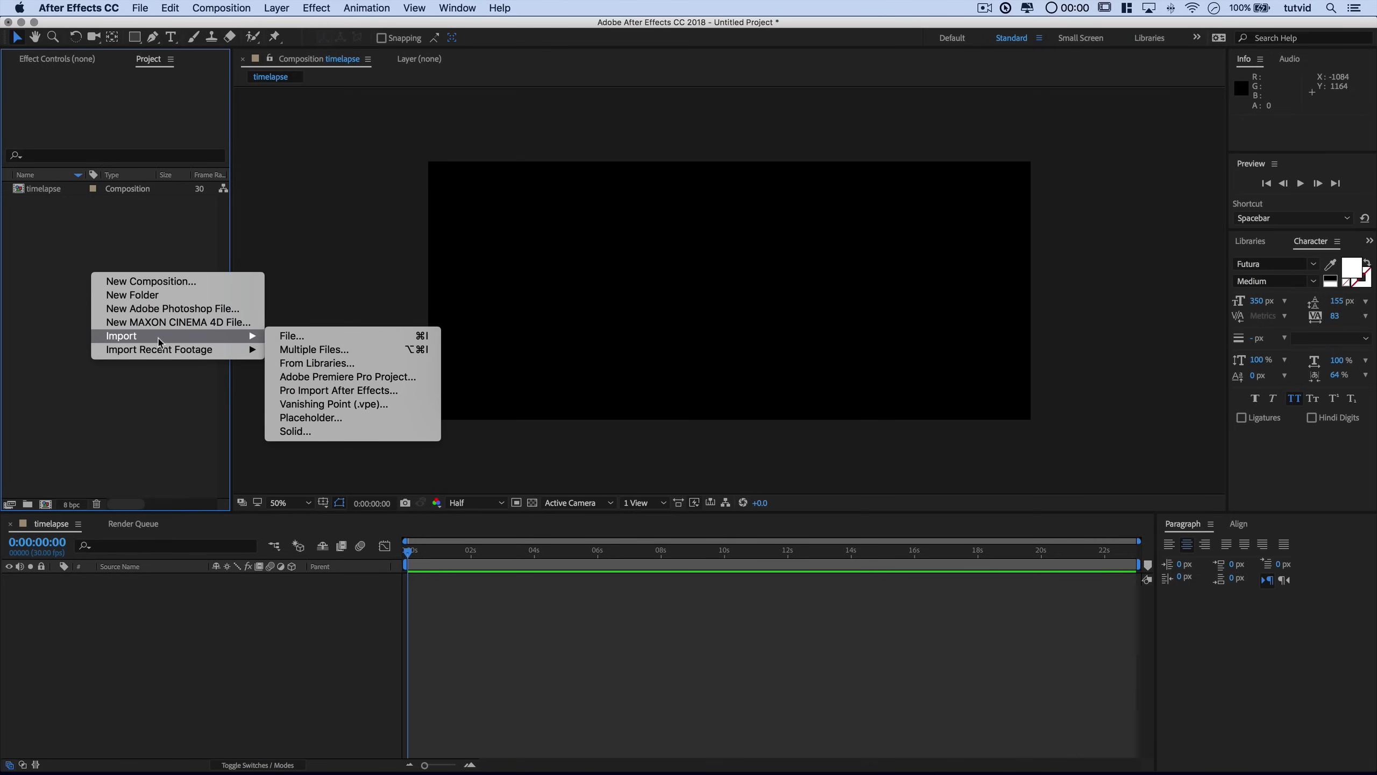
left_click(302, 339)
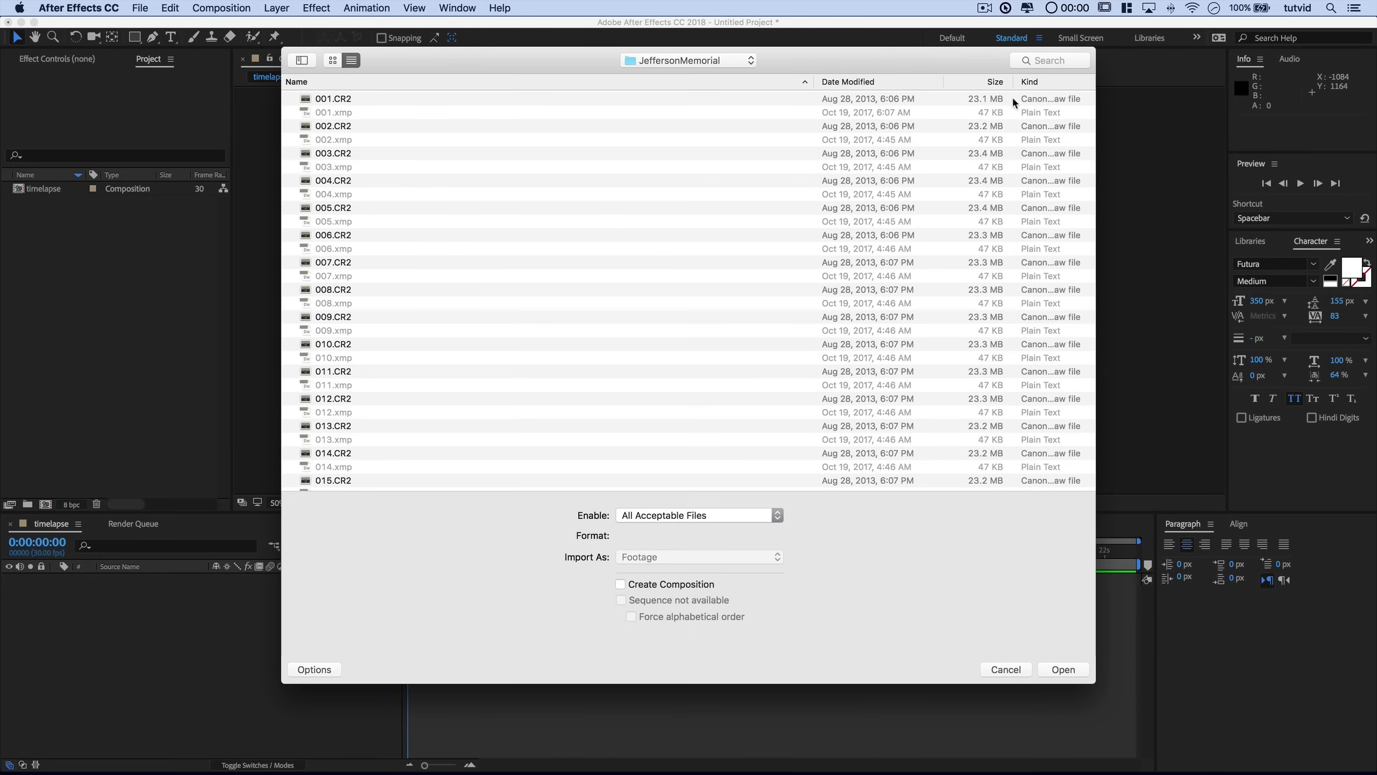
left_click(1041, 82)
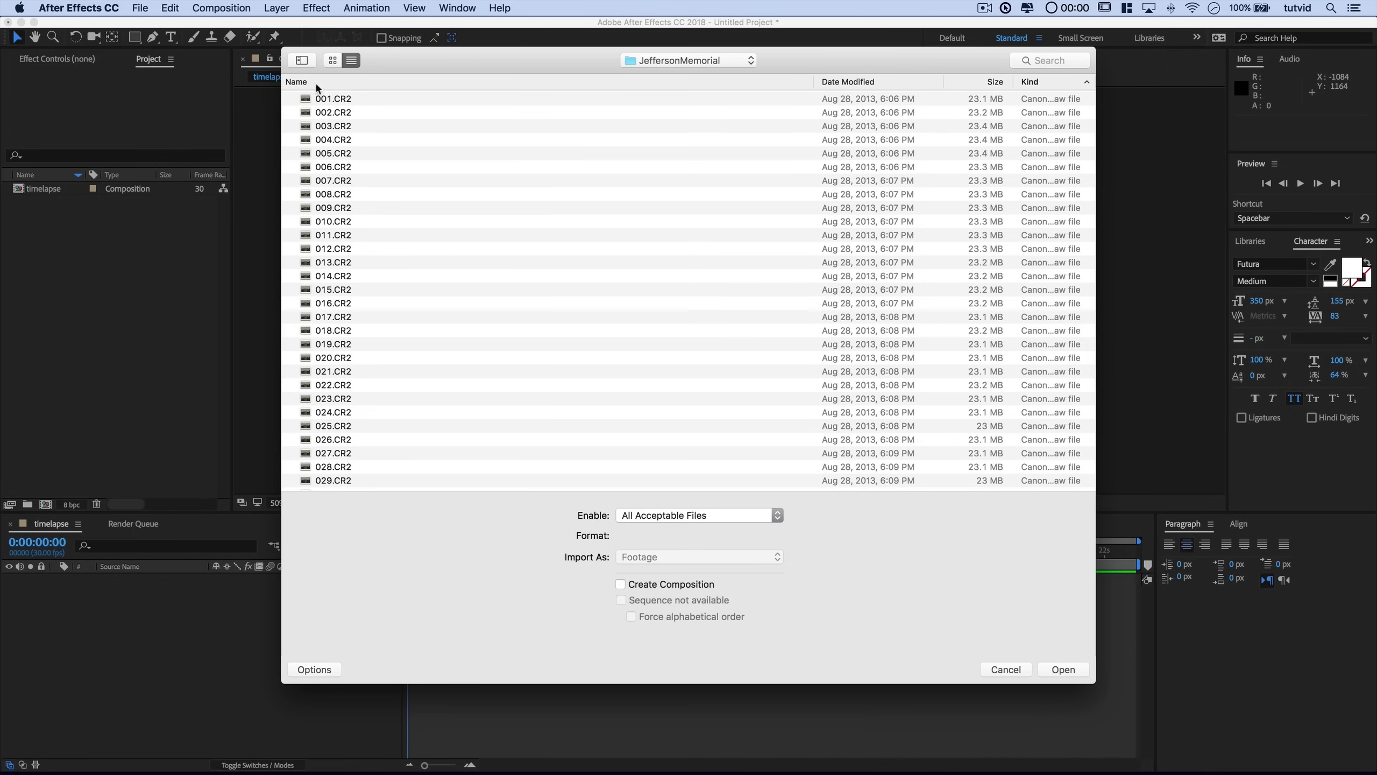
left_click(326, 101)
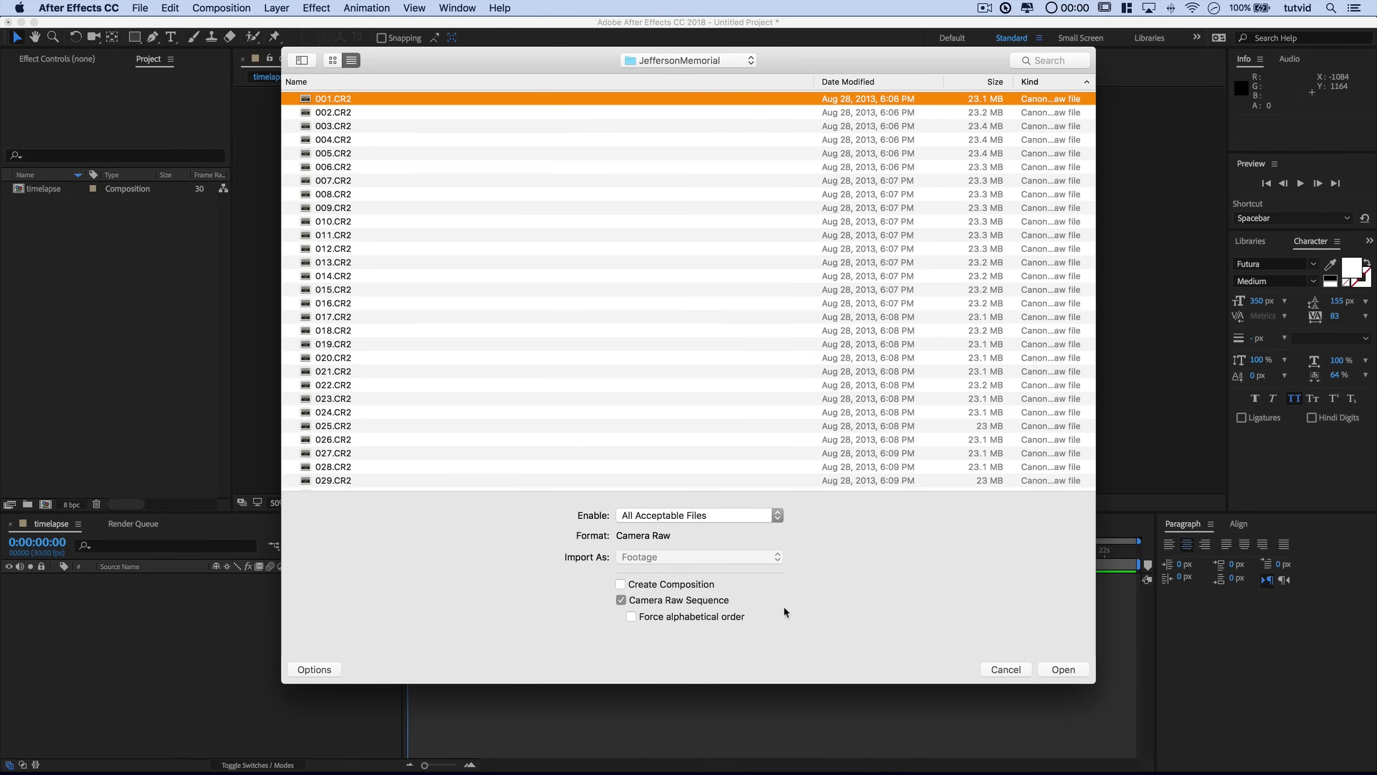
left_click(1077, 674)
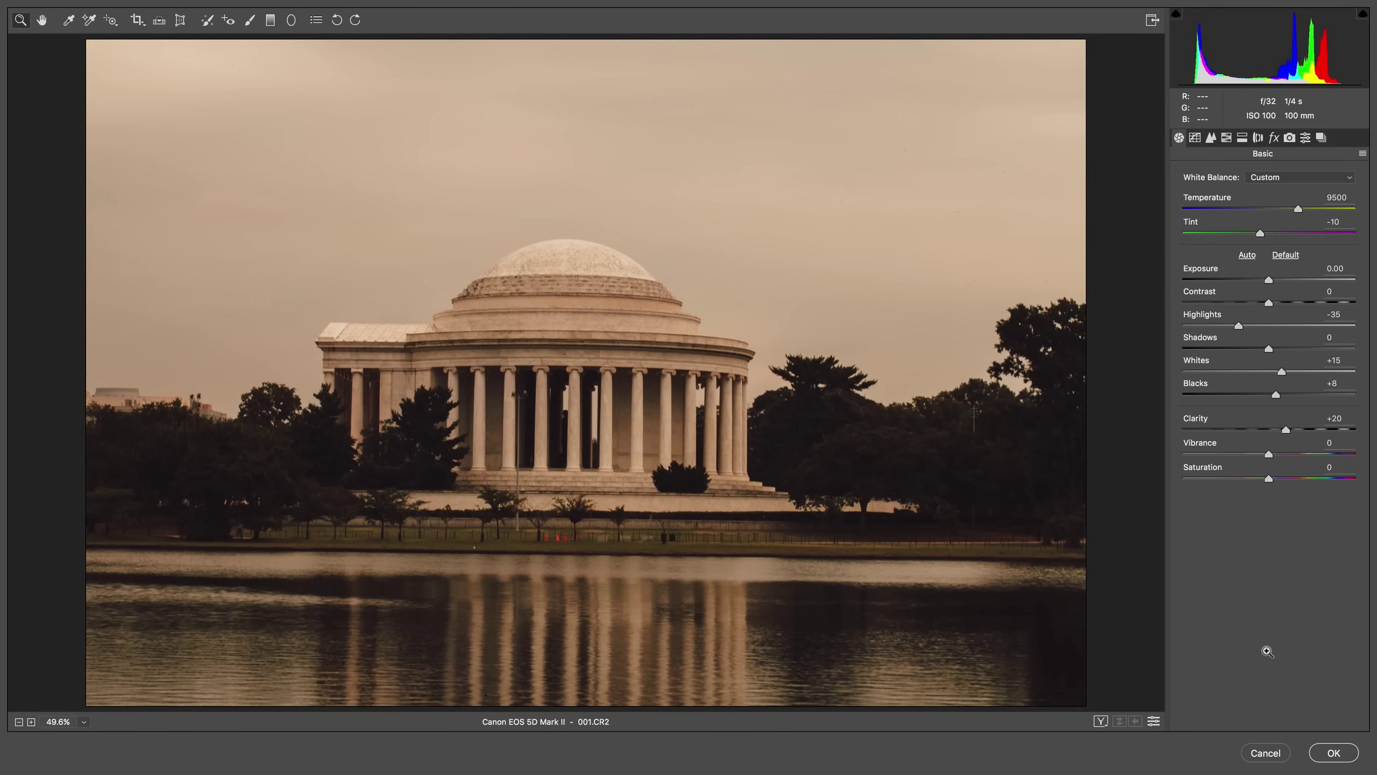
- Accept the Camera Raw settings to bring in [001-687].CR2, then switch to the Hand tool
left_click(1332, 753)
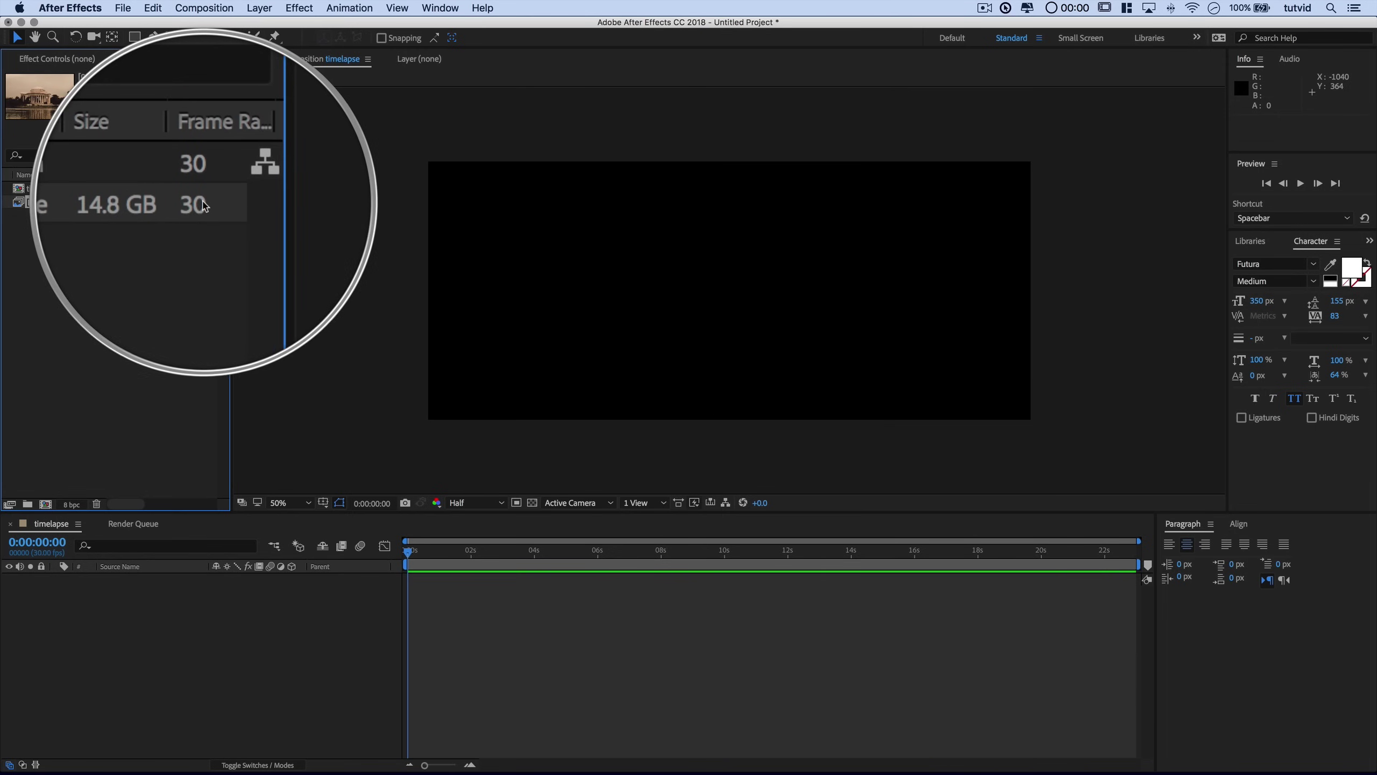
key("h")
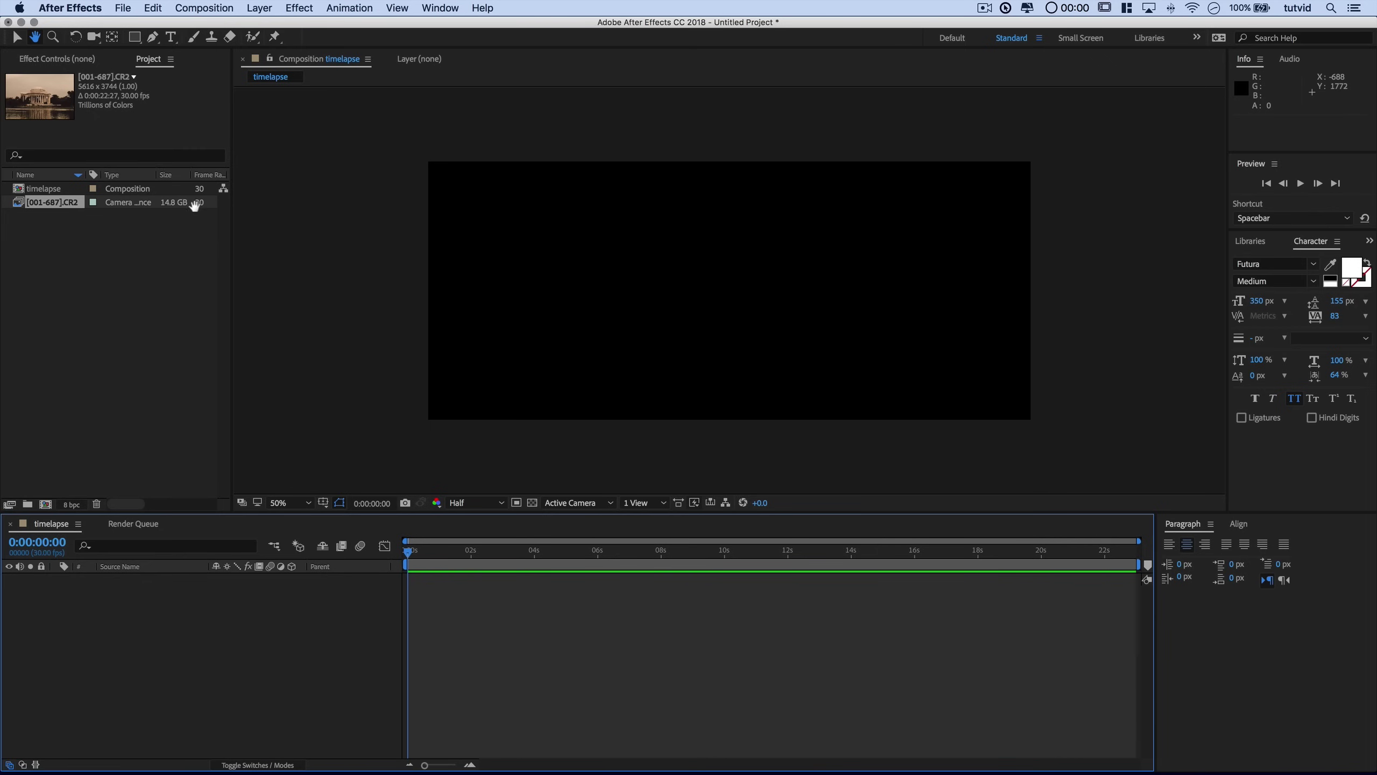
right_click(187, 202)
mouse_move(255, 300)
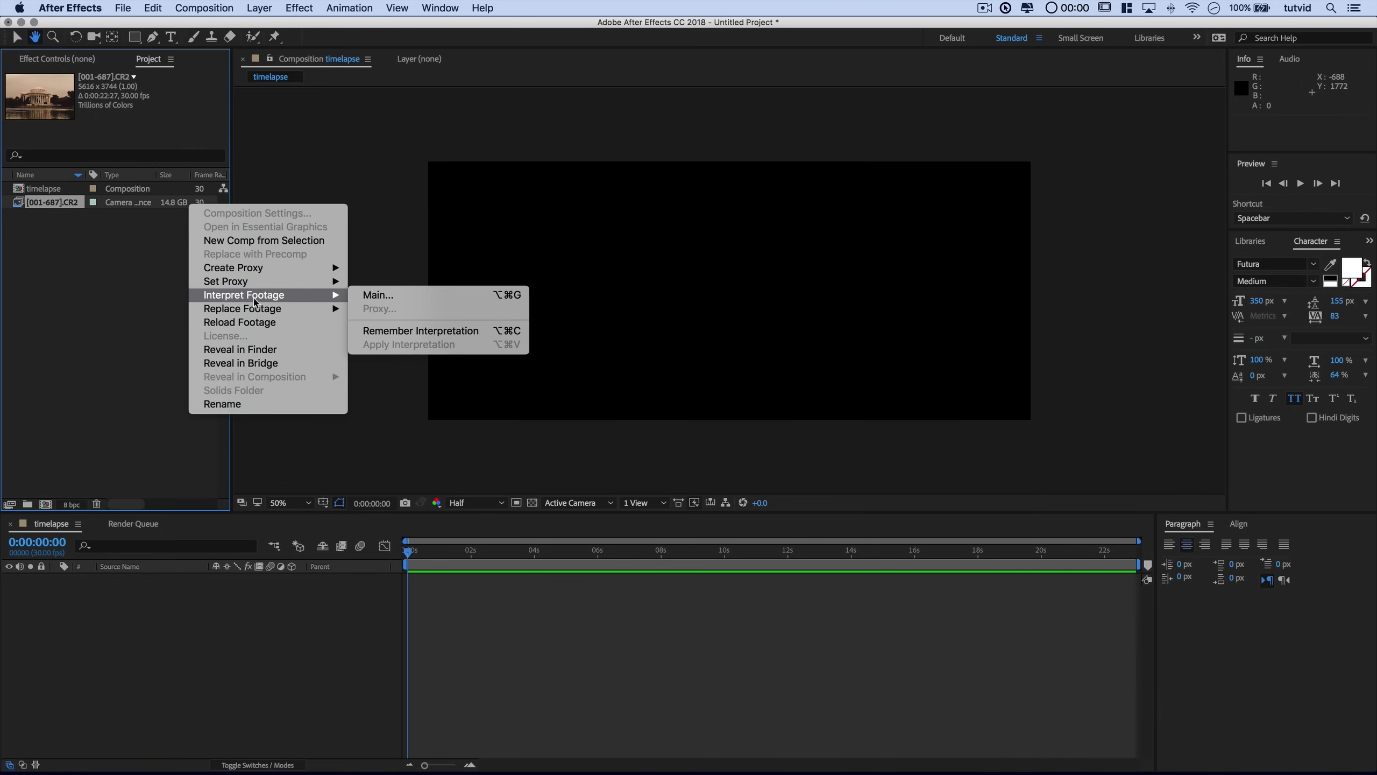
left_click(396, 297)
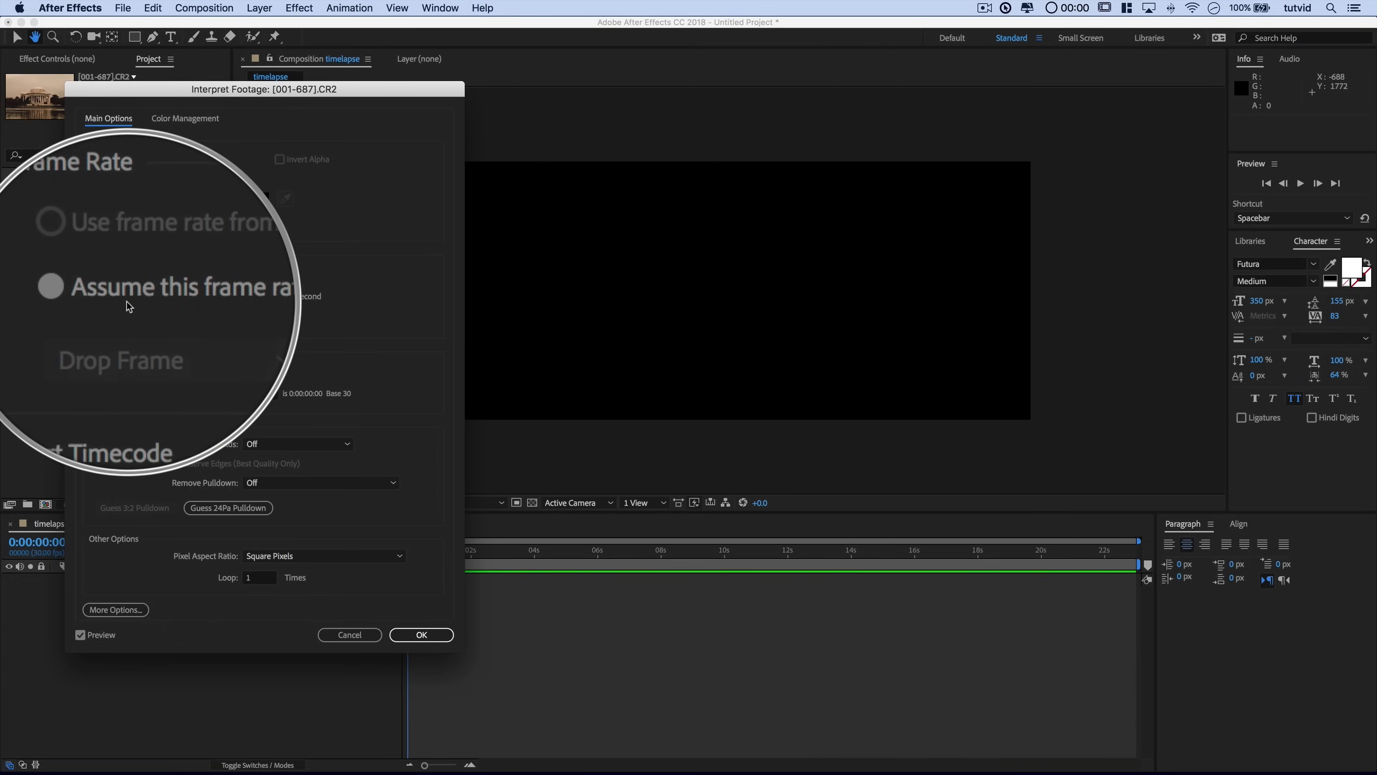
right_click(230, 298)
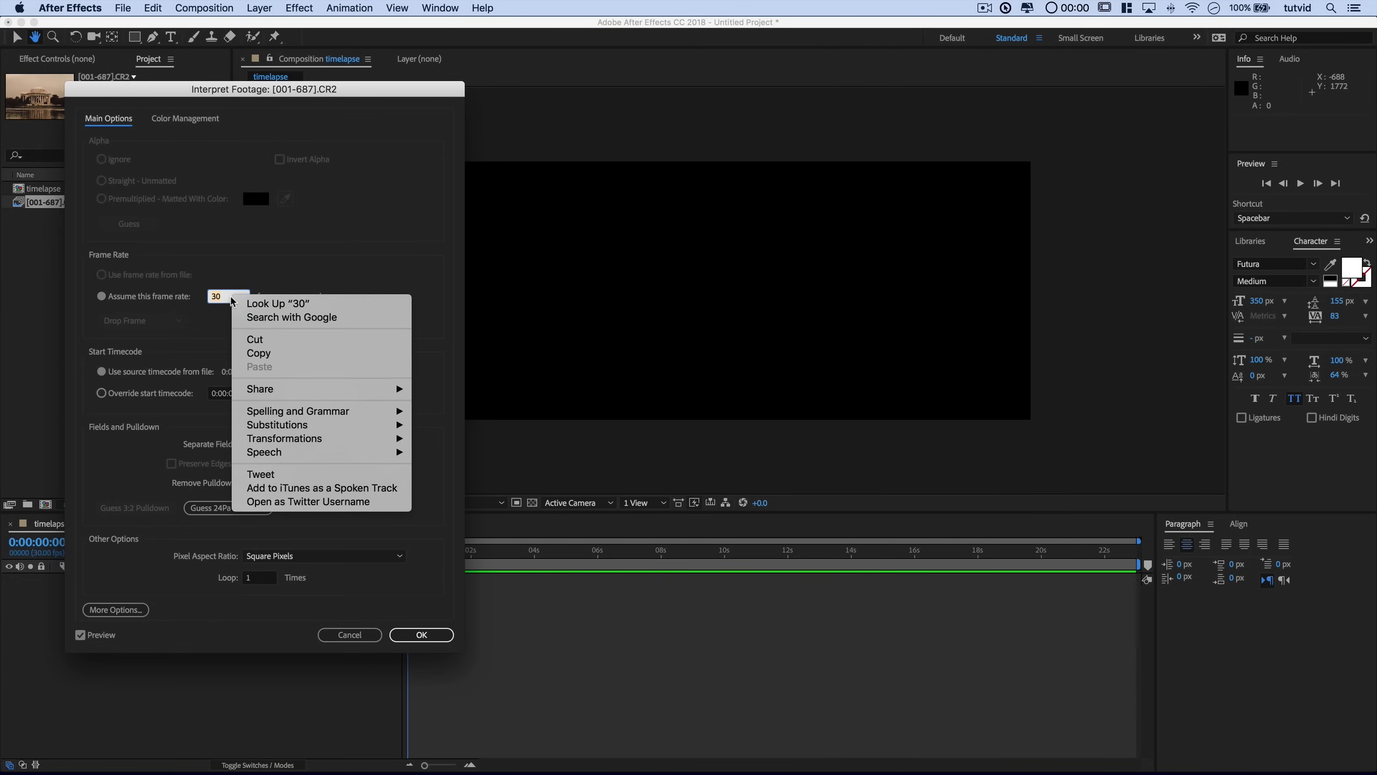
left_click(231, 295)
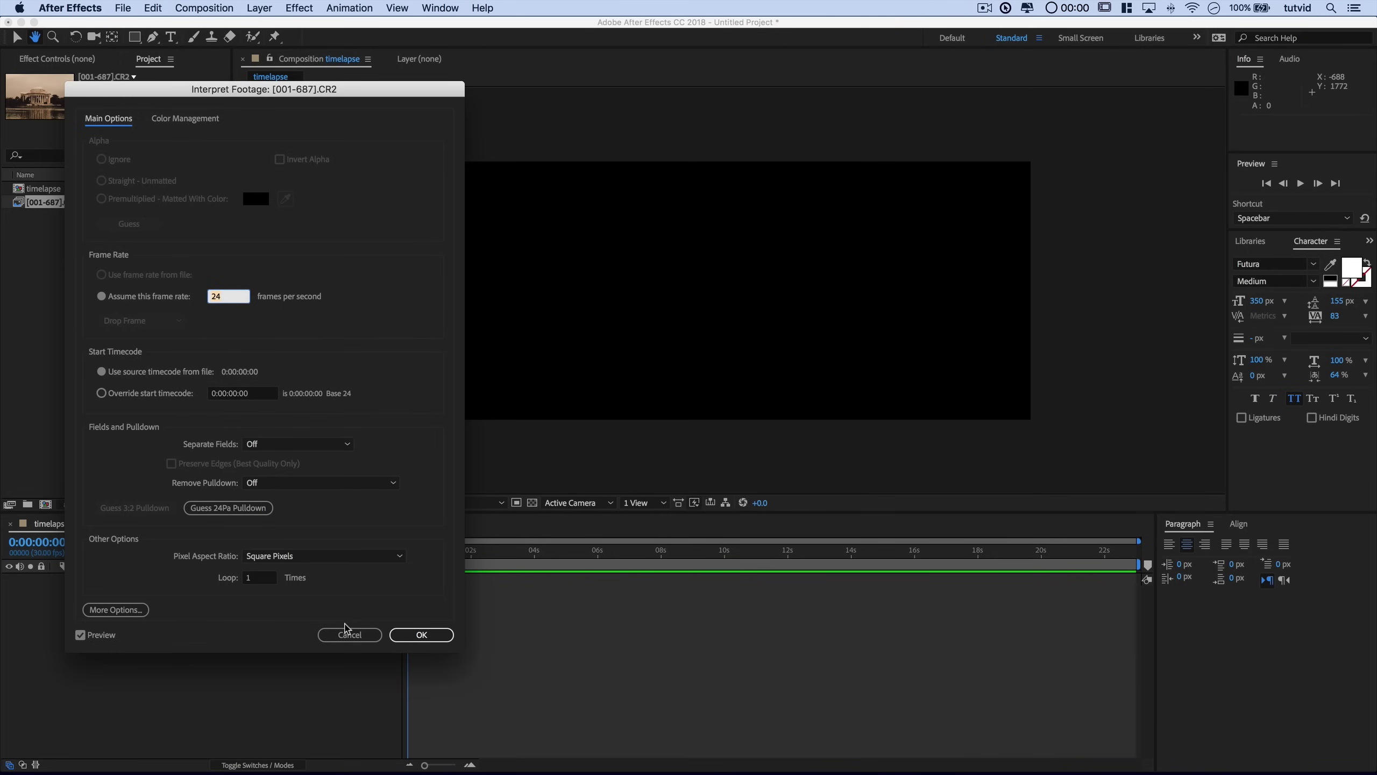
key("Return")
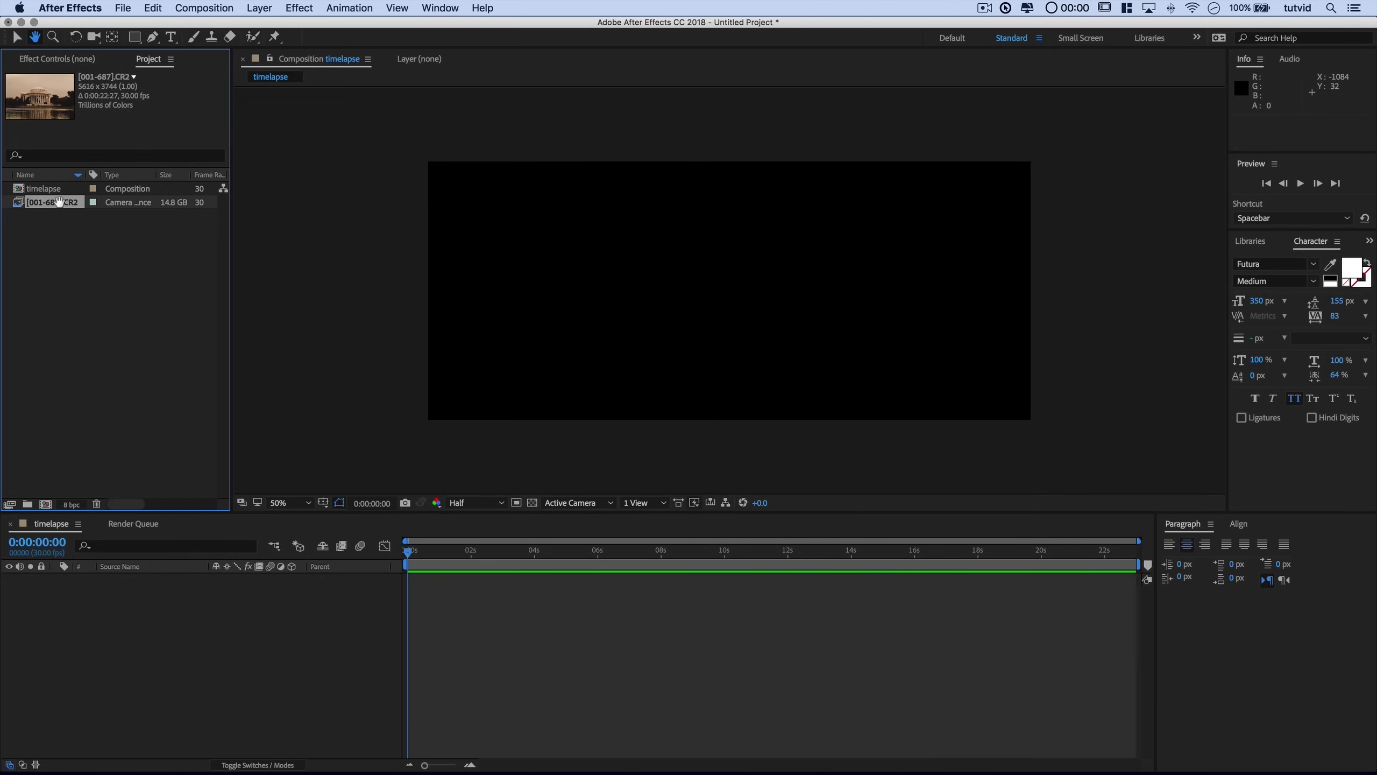
- Add the [001-687].CR2 footage as a layer in timelapse and zoom the viewer to 25%
left_click_drag(60, 201, 249, 493)
left_click_drag(49, 203, 222, 609)
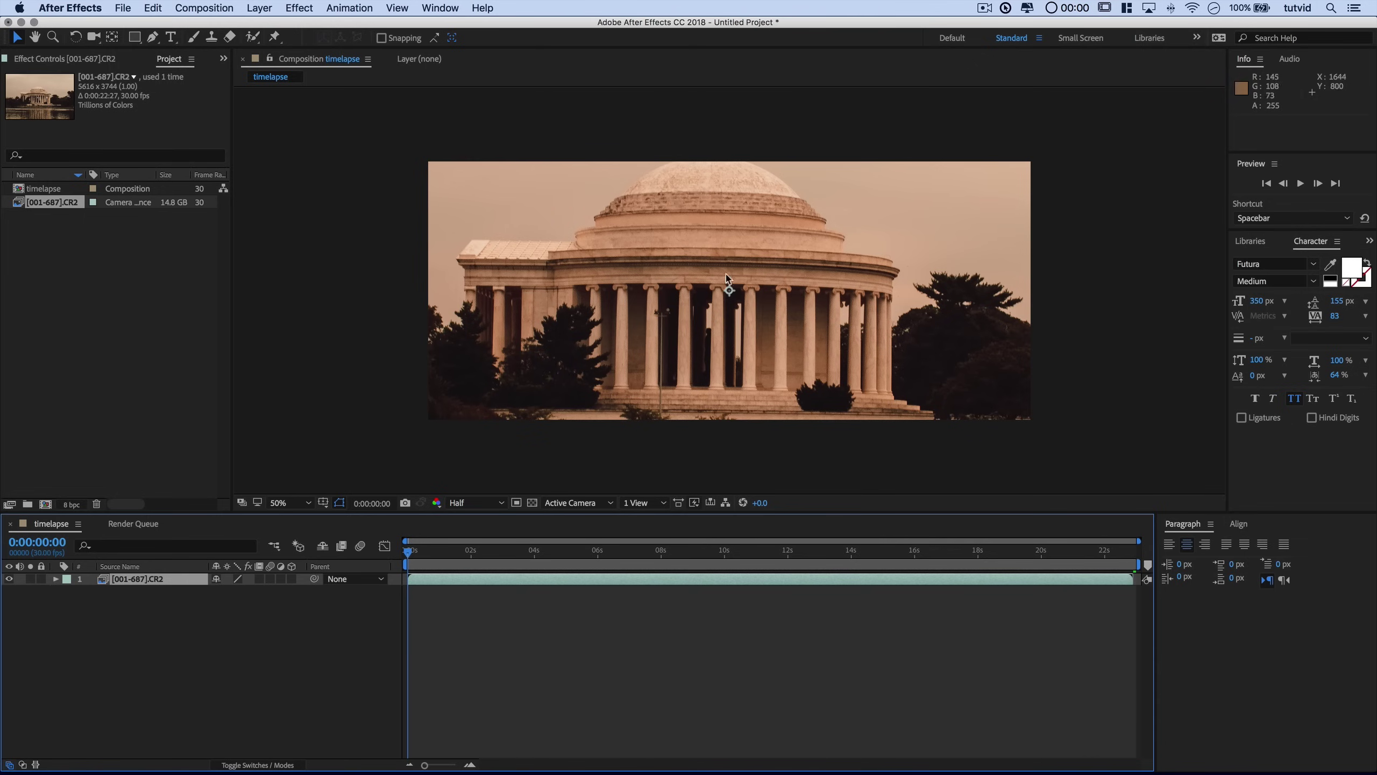
left_click(287, 503)
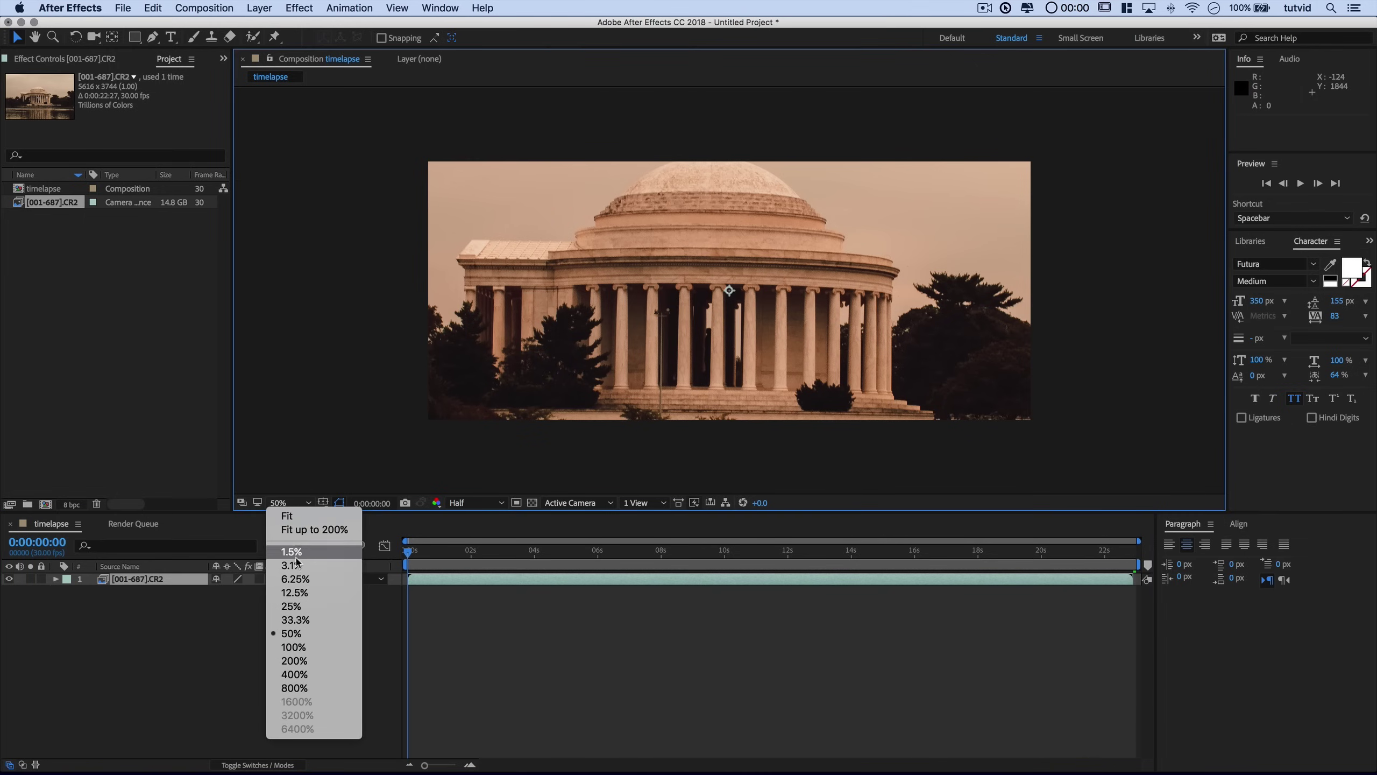
left_click(306, 606)
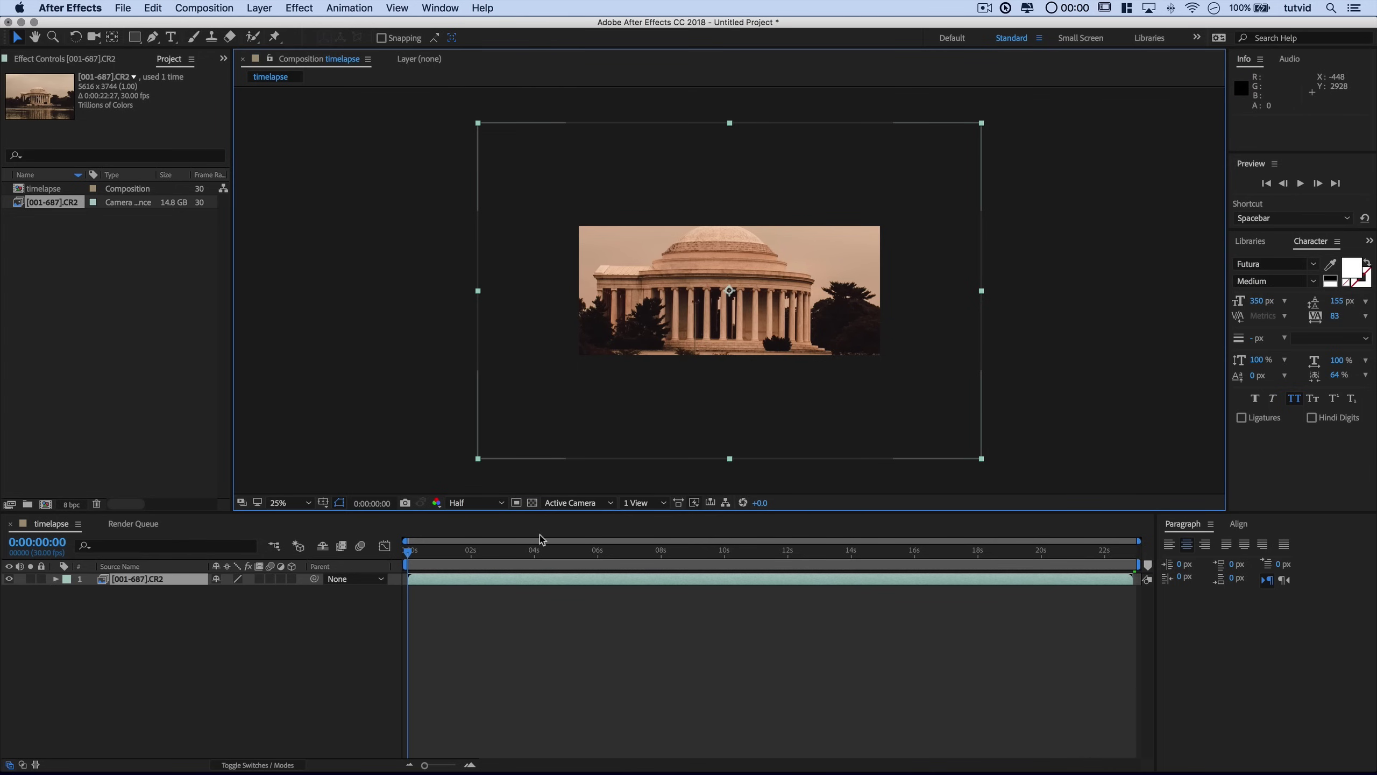
- Reveal the footage layer's Scale property and set it to 62%
left_click(157, 579)
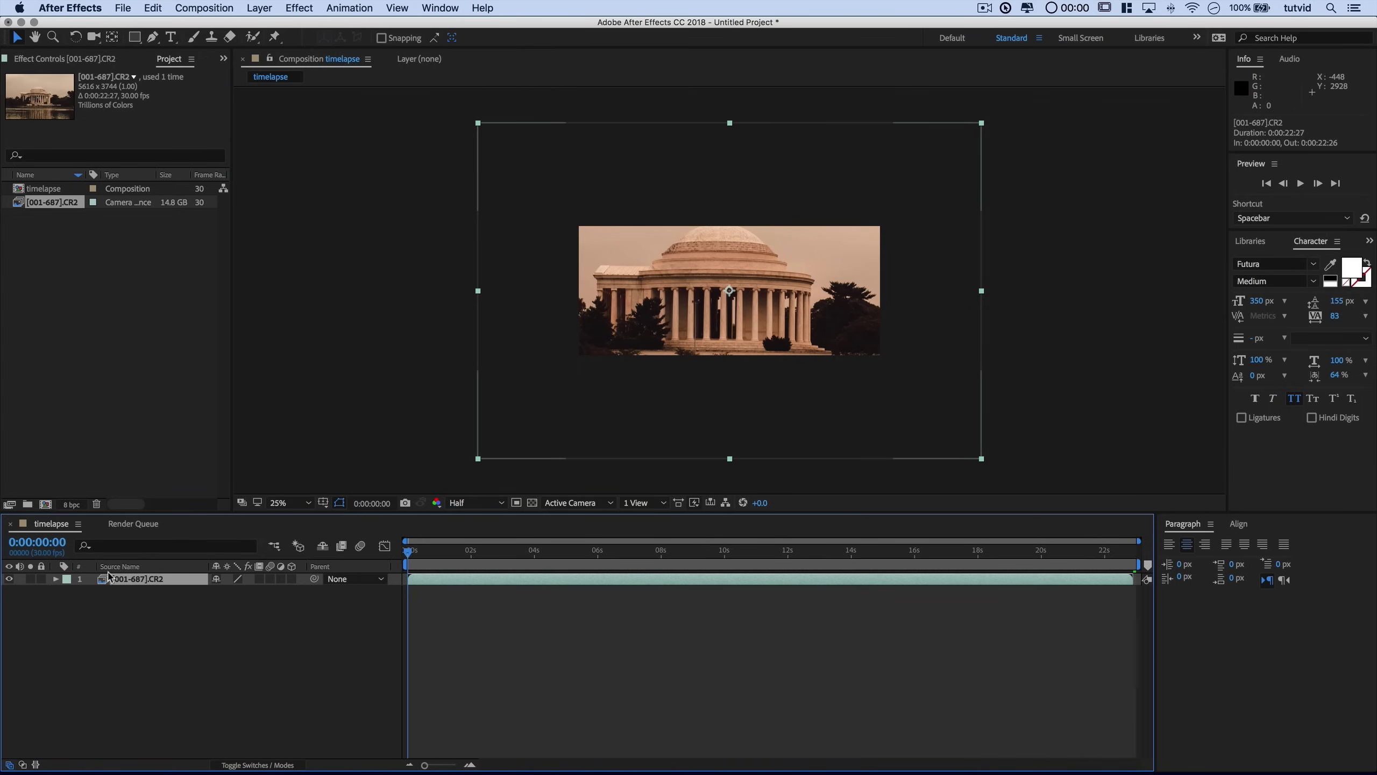
key("s")
left_click(233, 591)
key("Tab")
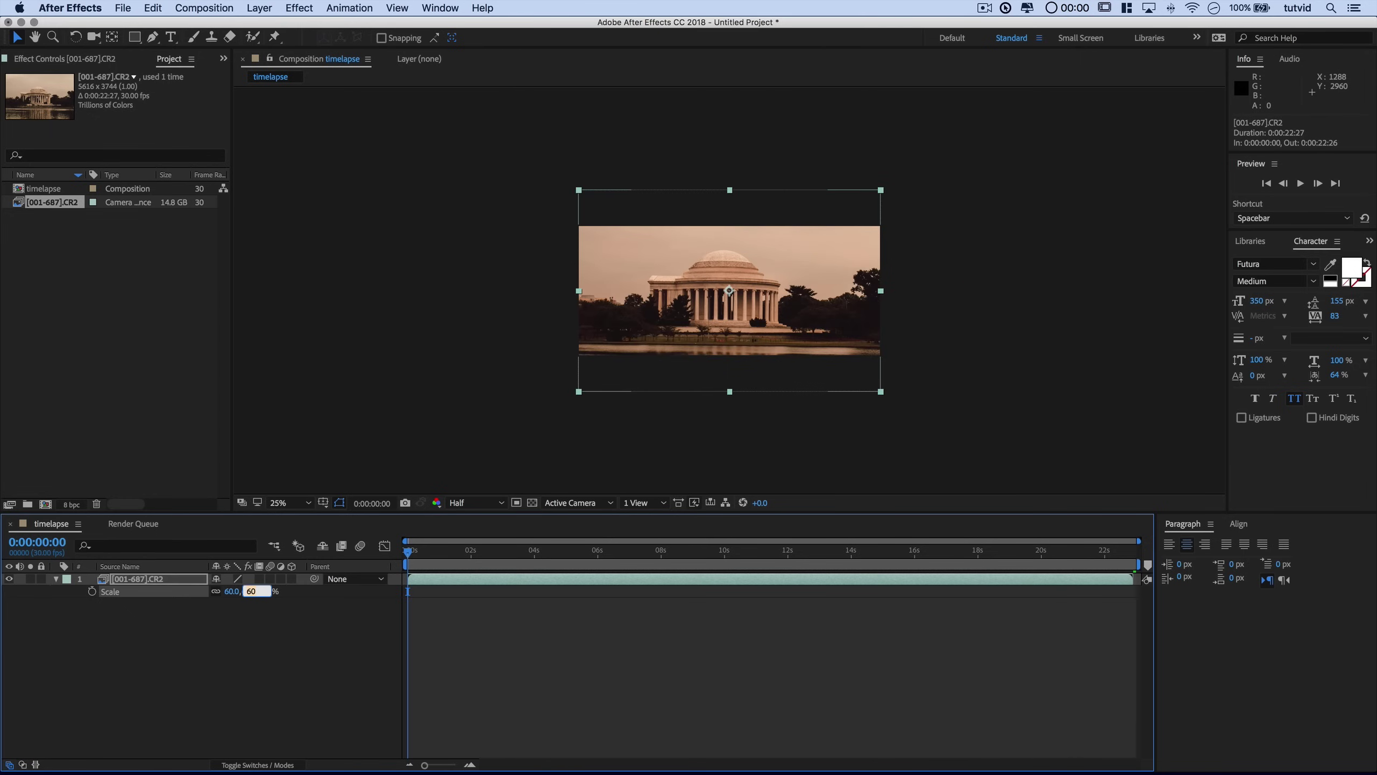
key("shift+Tab")
type("62")
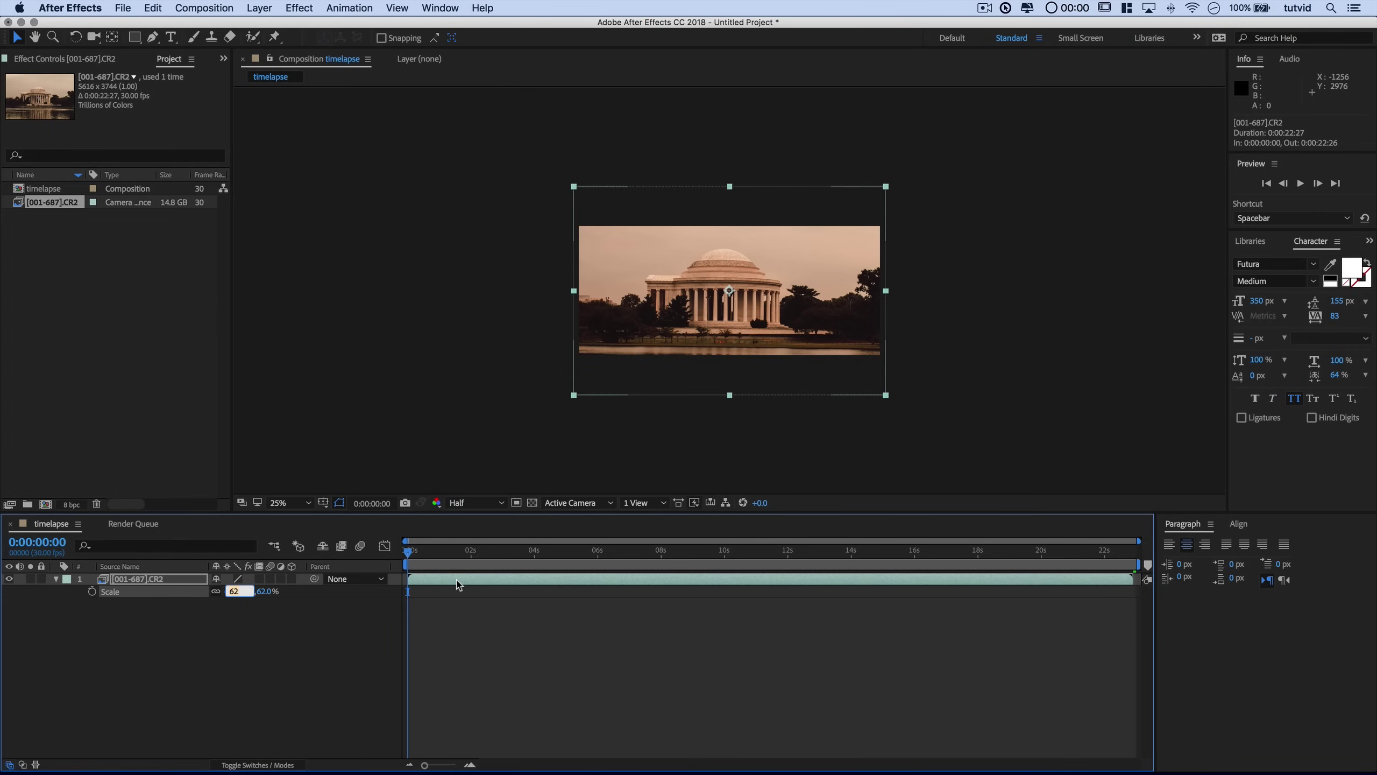
key("Return")
left_click(595, 464)
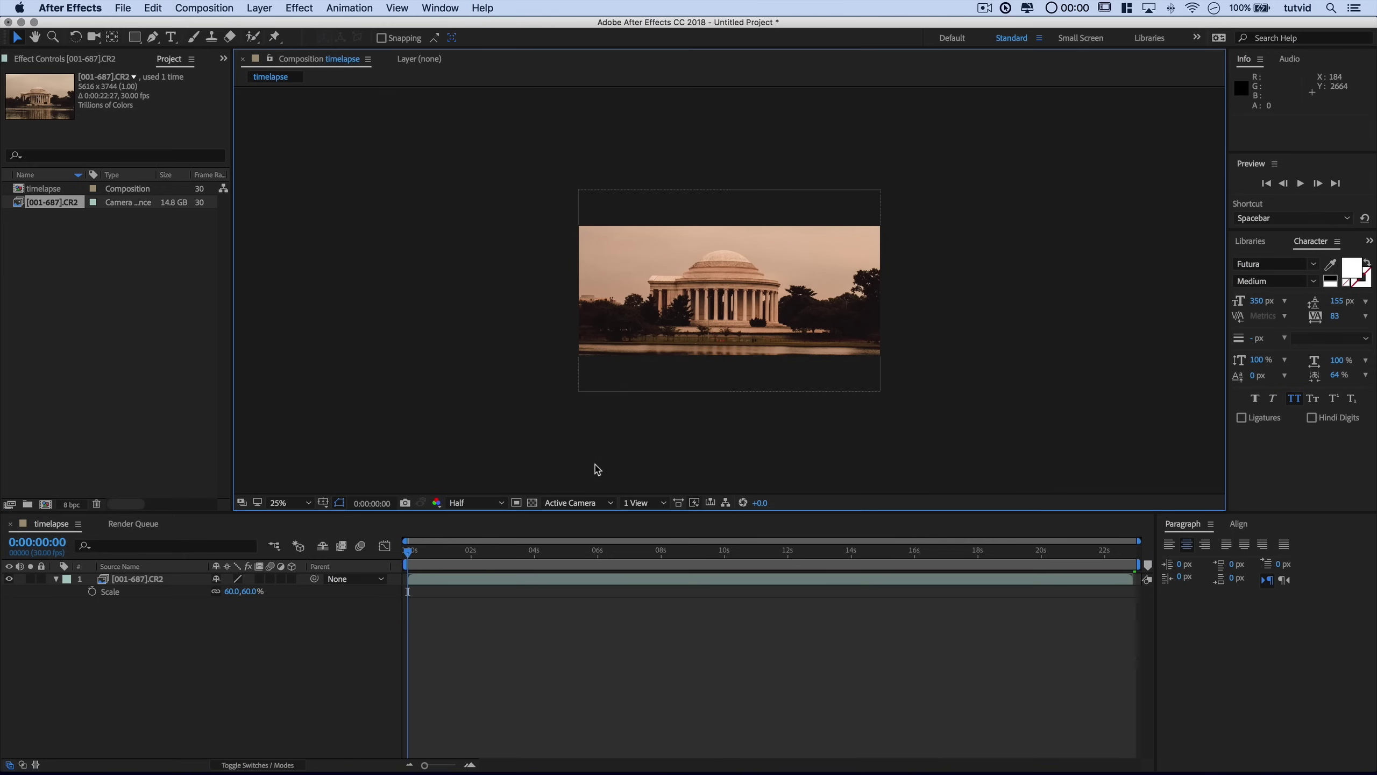
- View the composition at 100% magnification, then fit the whole frame in the viewer
left_click(303, 504)
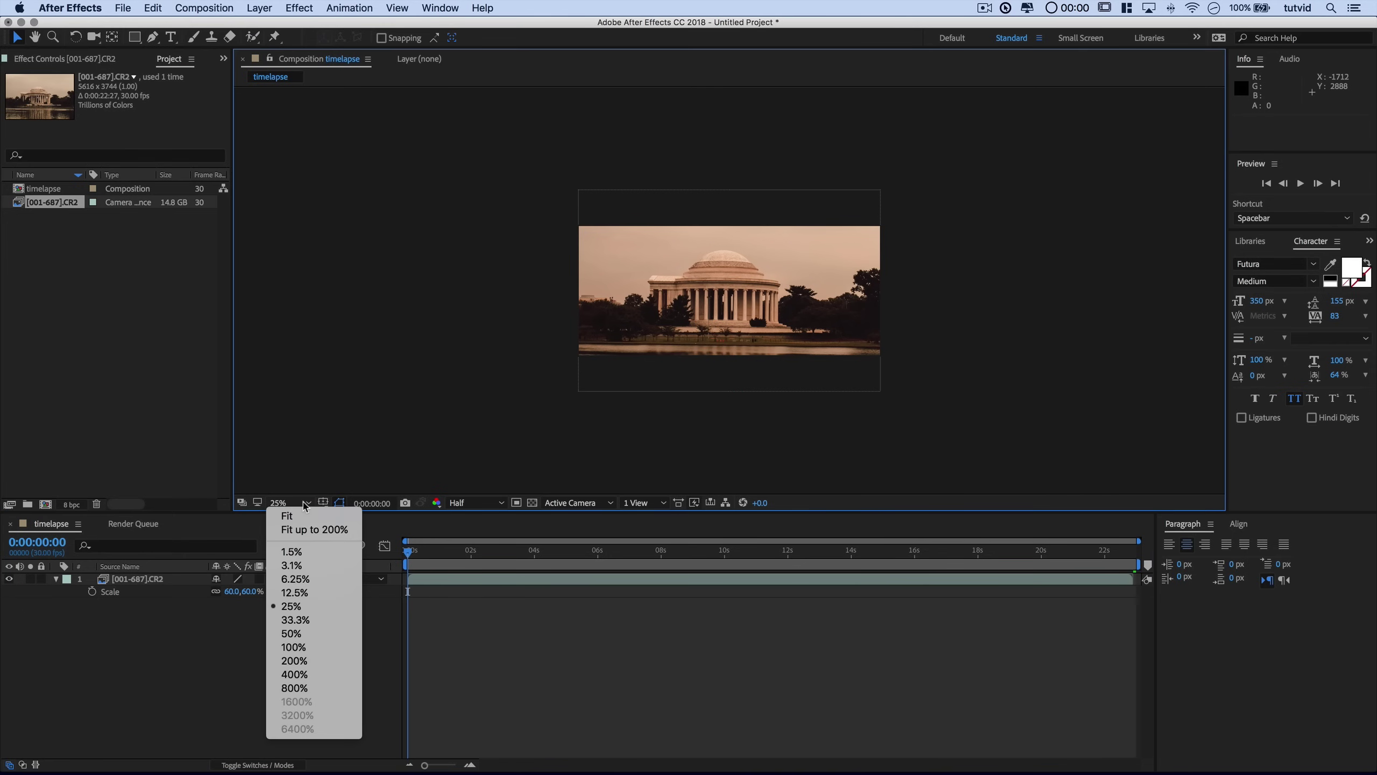
left_click(295, 646)
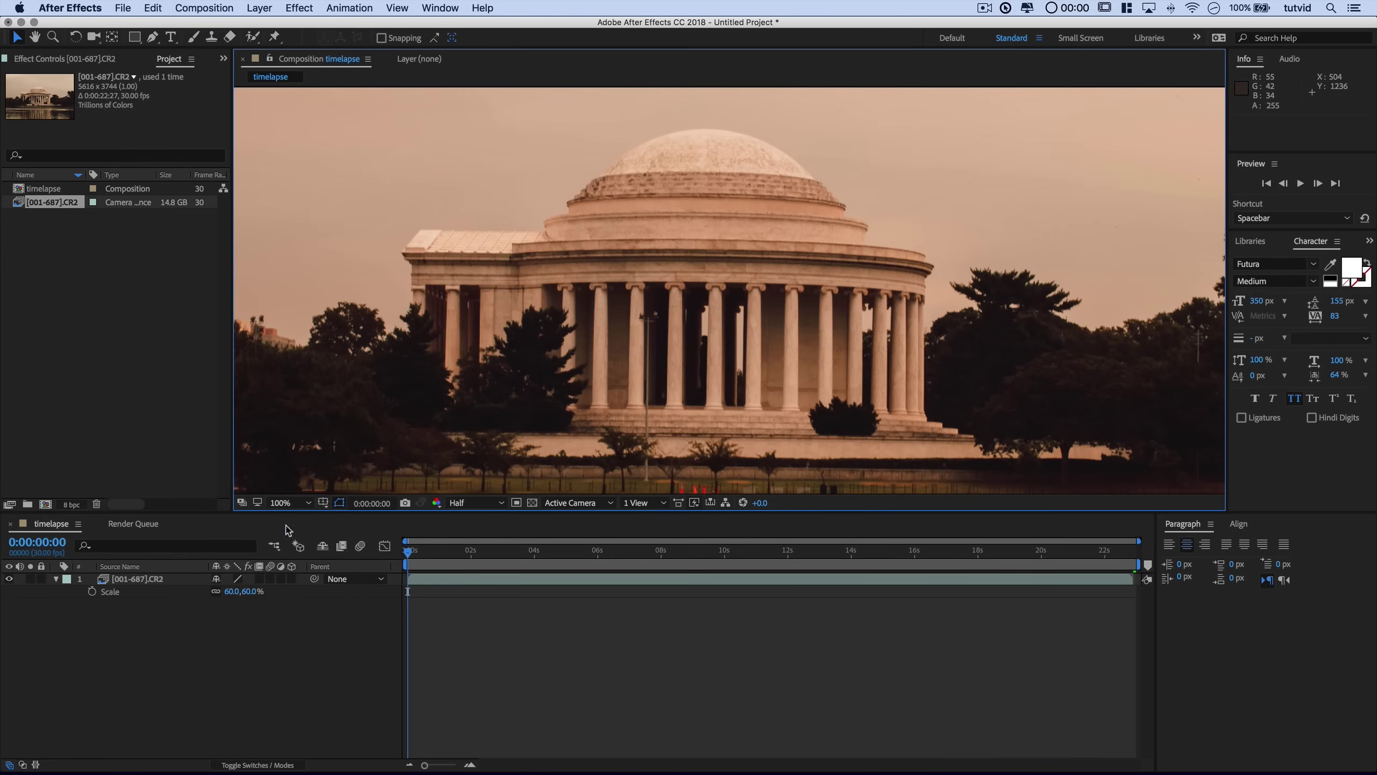
left_click(295, 506)
left_click(304, 526)
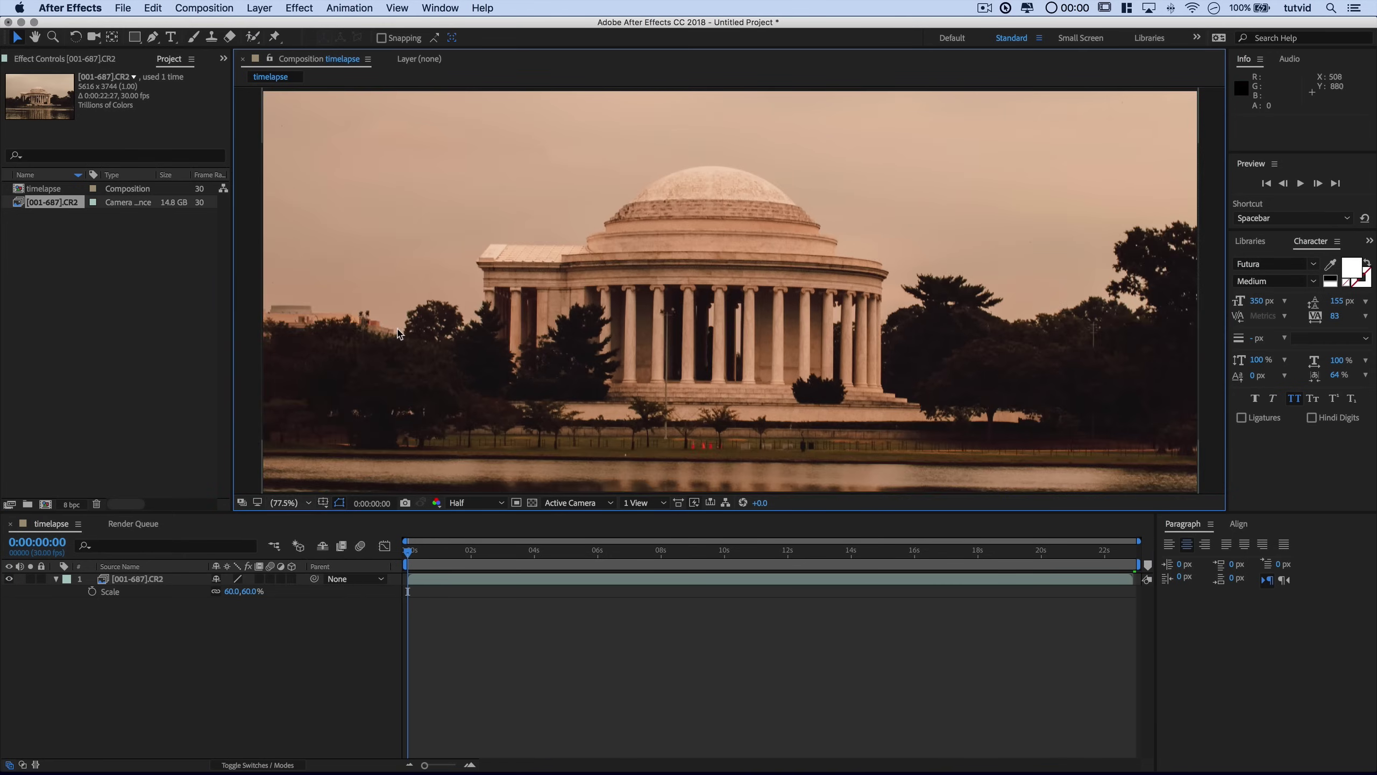
- Set the layer Scale to 61% and view the composition at 33.3%
left_click(232, 591)
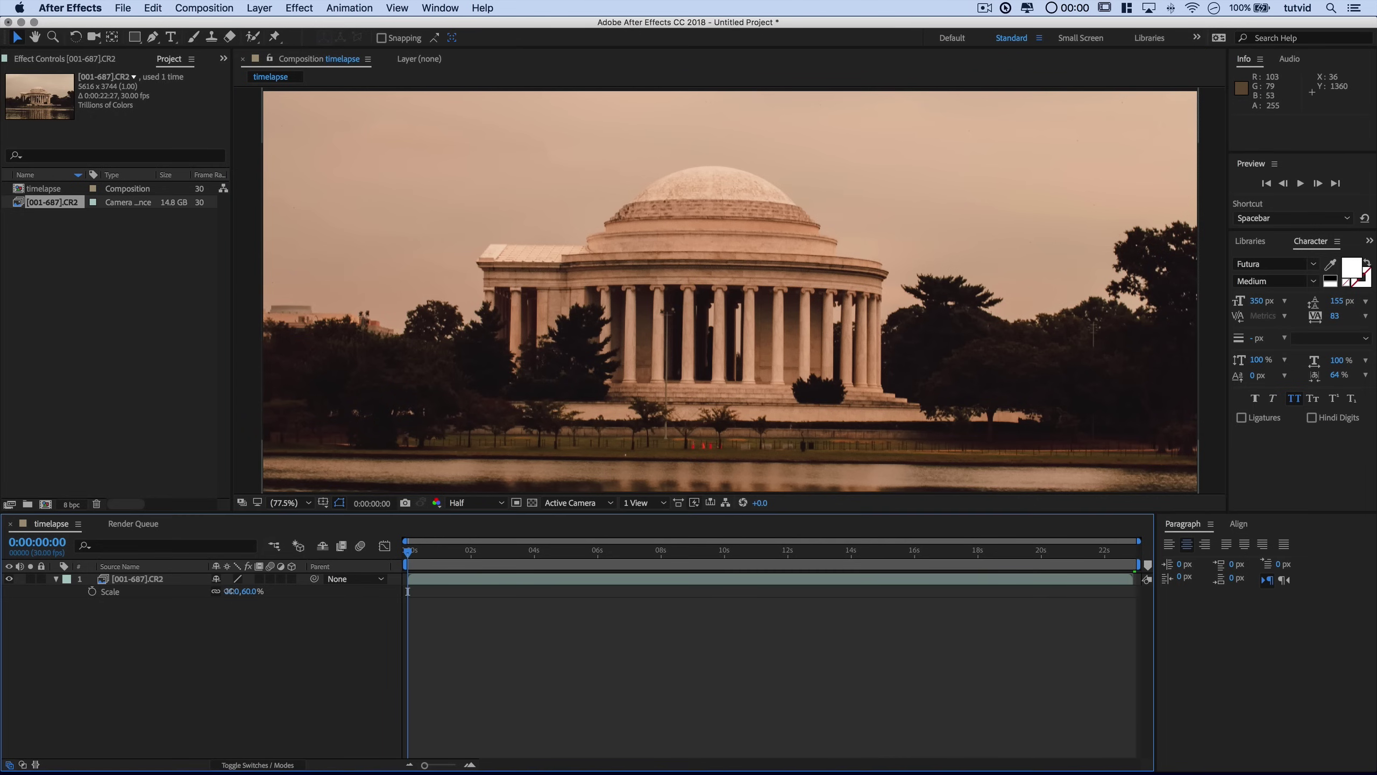
type("61")
key("Tab")
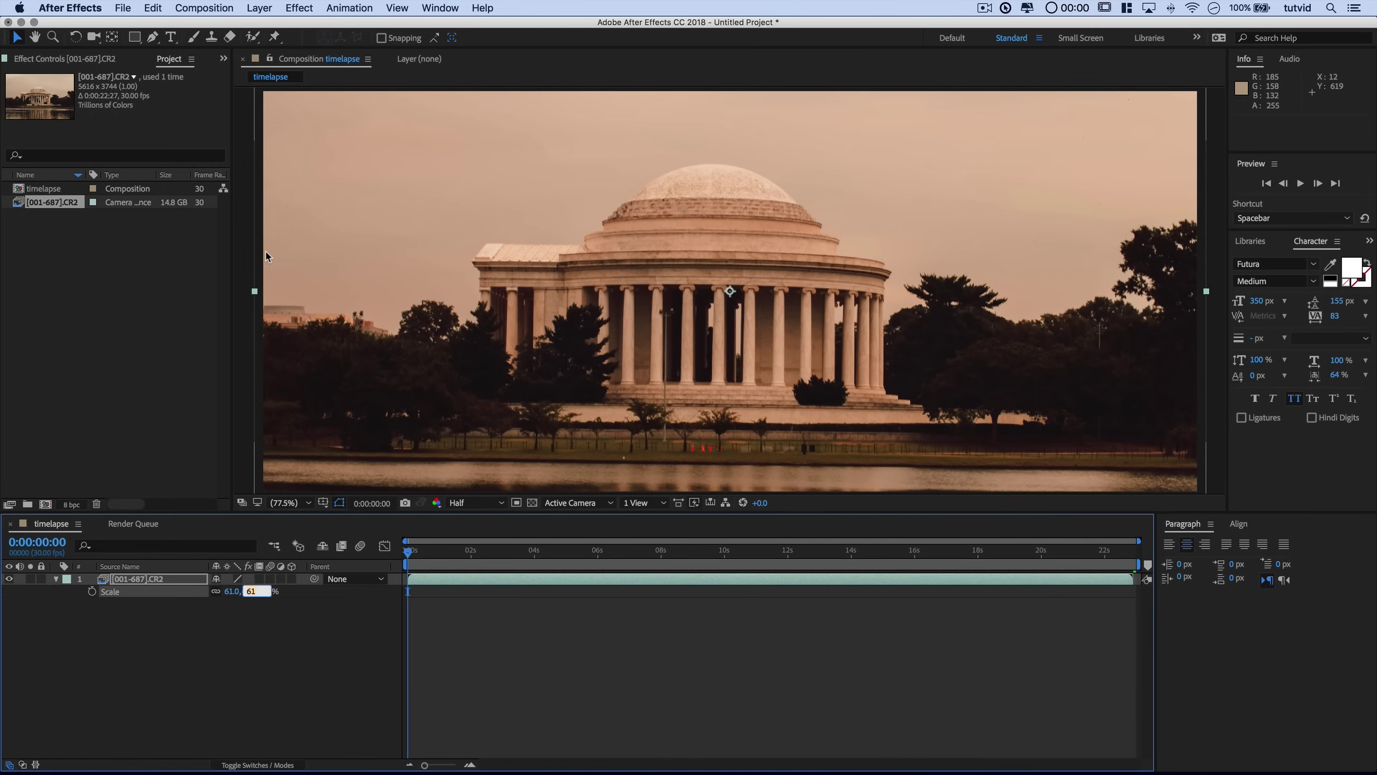
left_click(284, 503)
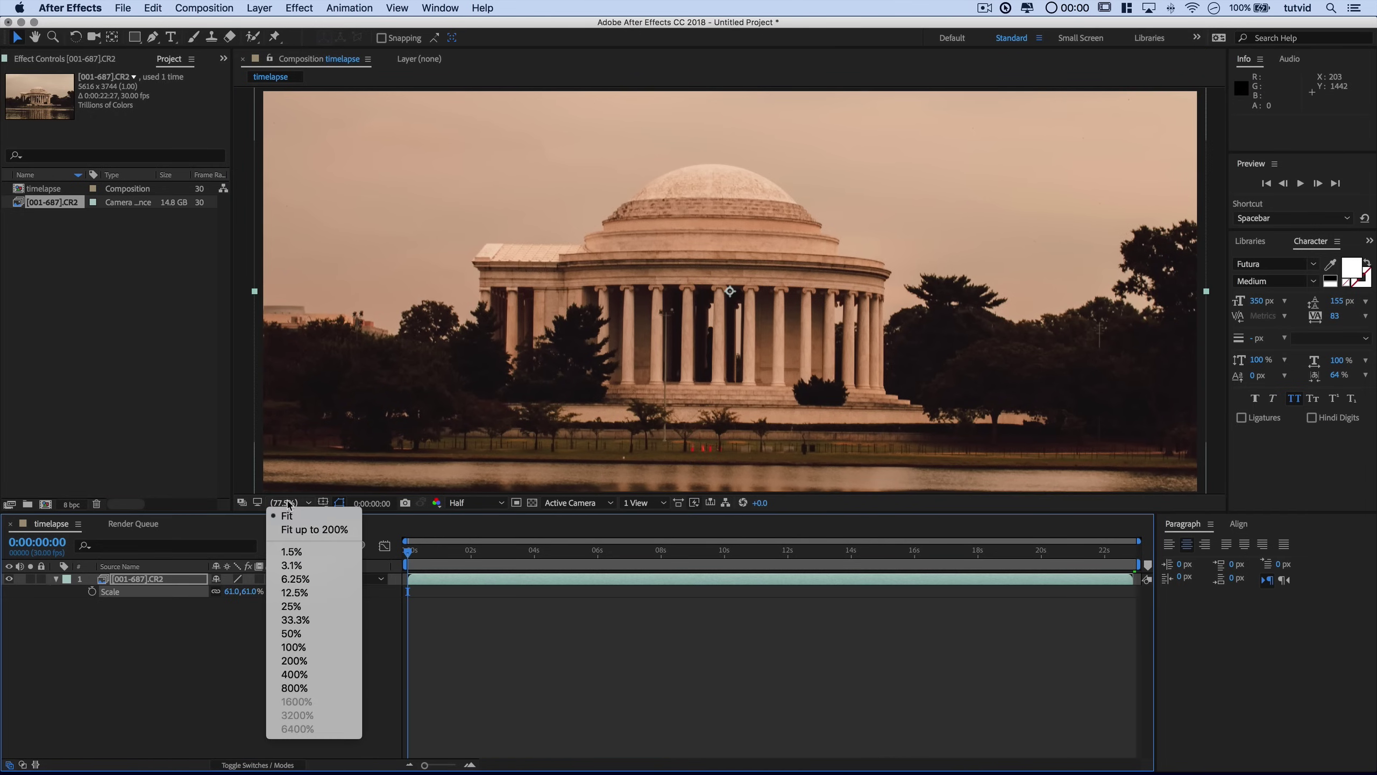
left_click(584, 303)
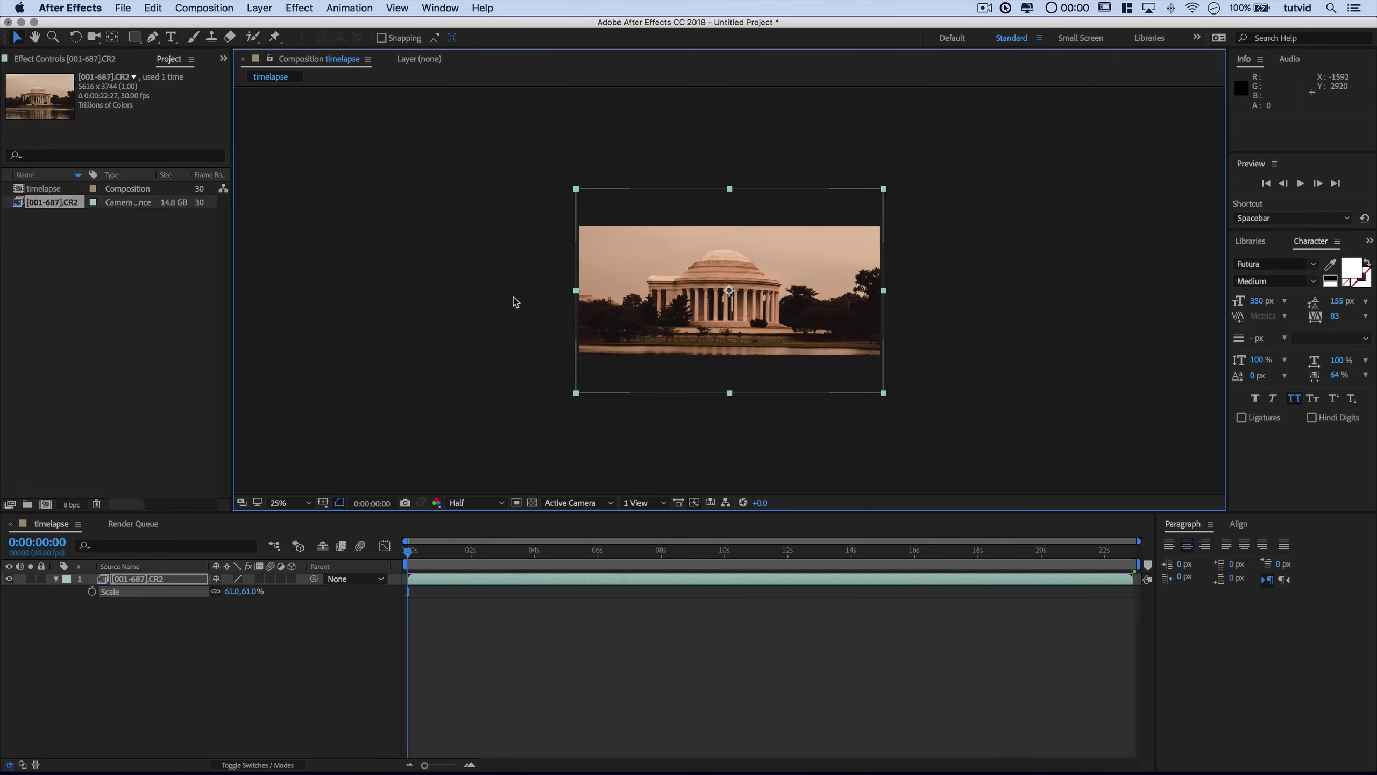
left_click(299, 503)
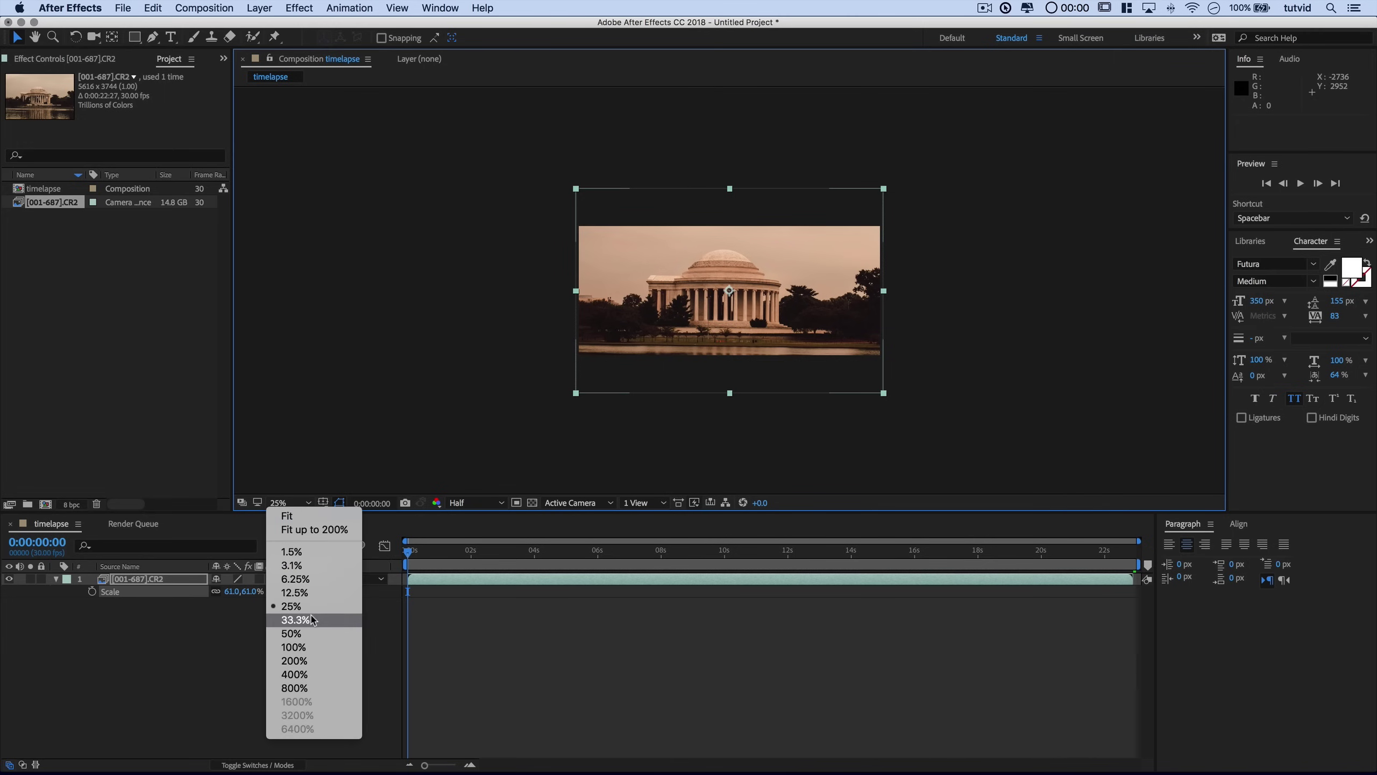
left_click(283, 622)
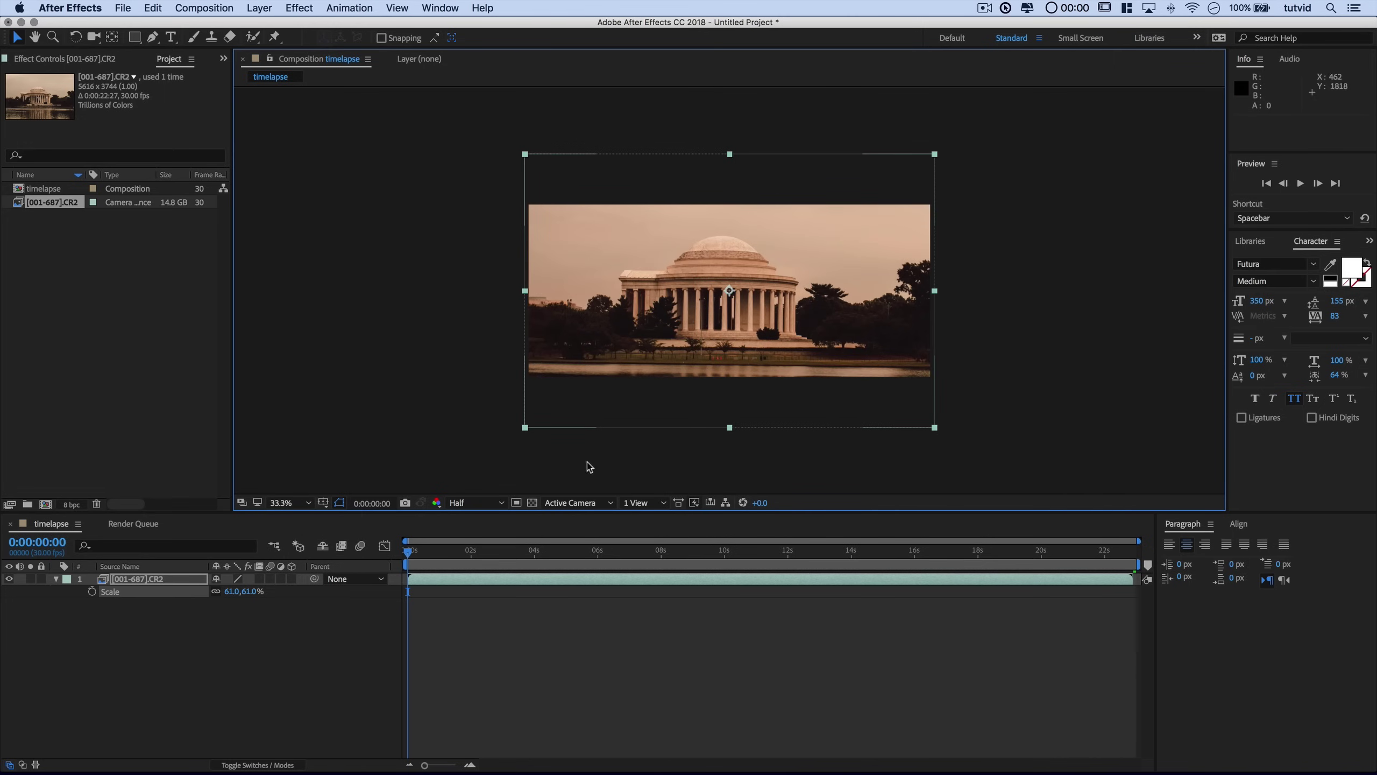
left_click(401, 553)
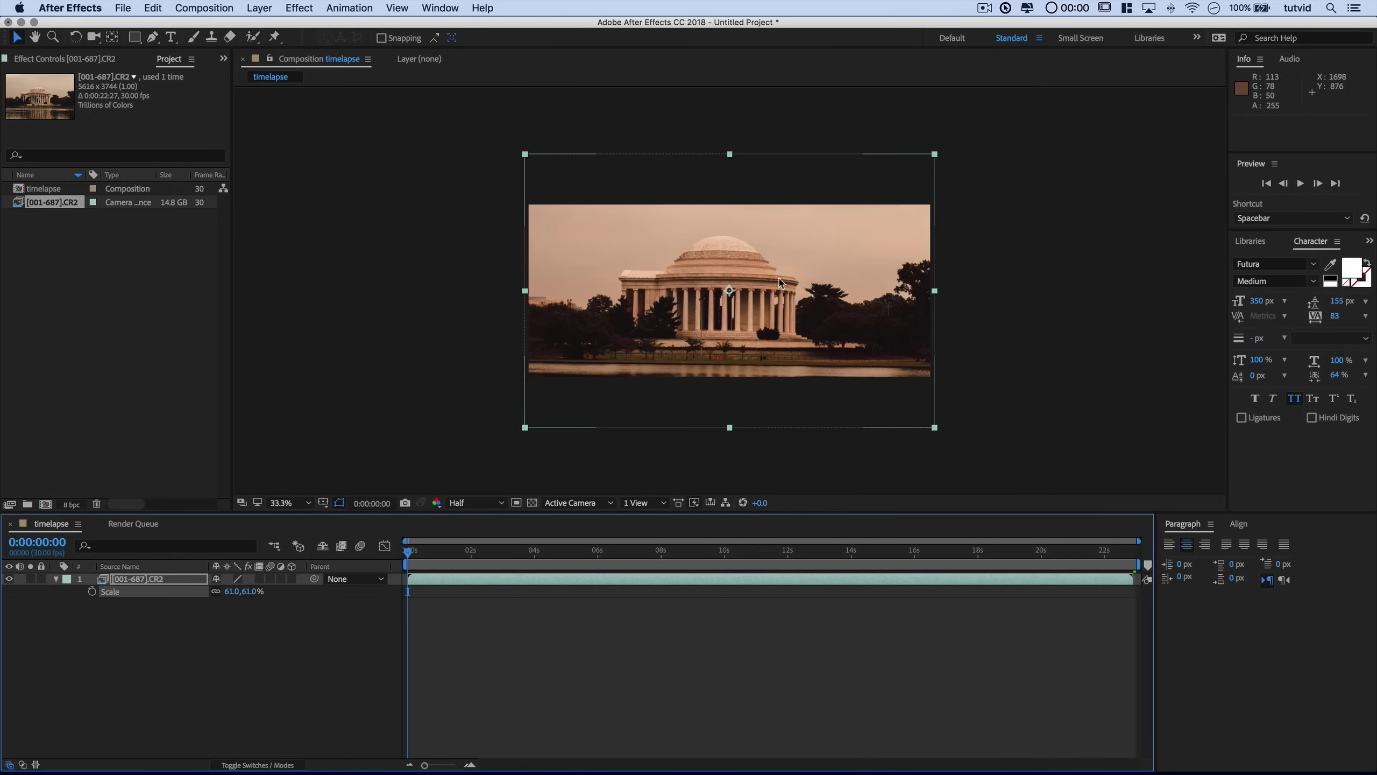
- Keyframe Scale at 0s, then set 66% Scale at the last frame, 0:00:22:25
left_click(92, 591)
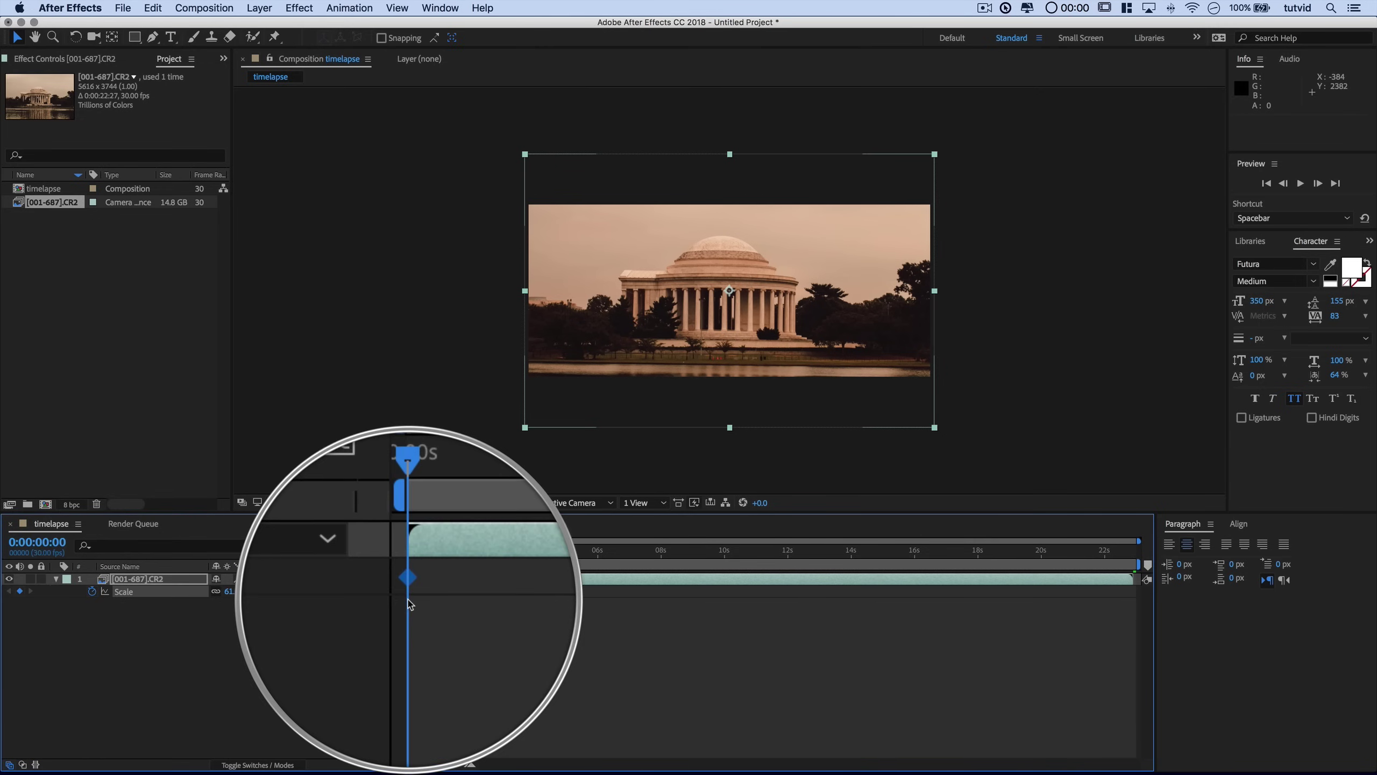
left_click_drag(428, 558, 1128, 587)
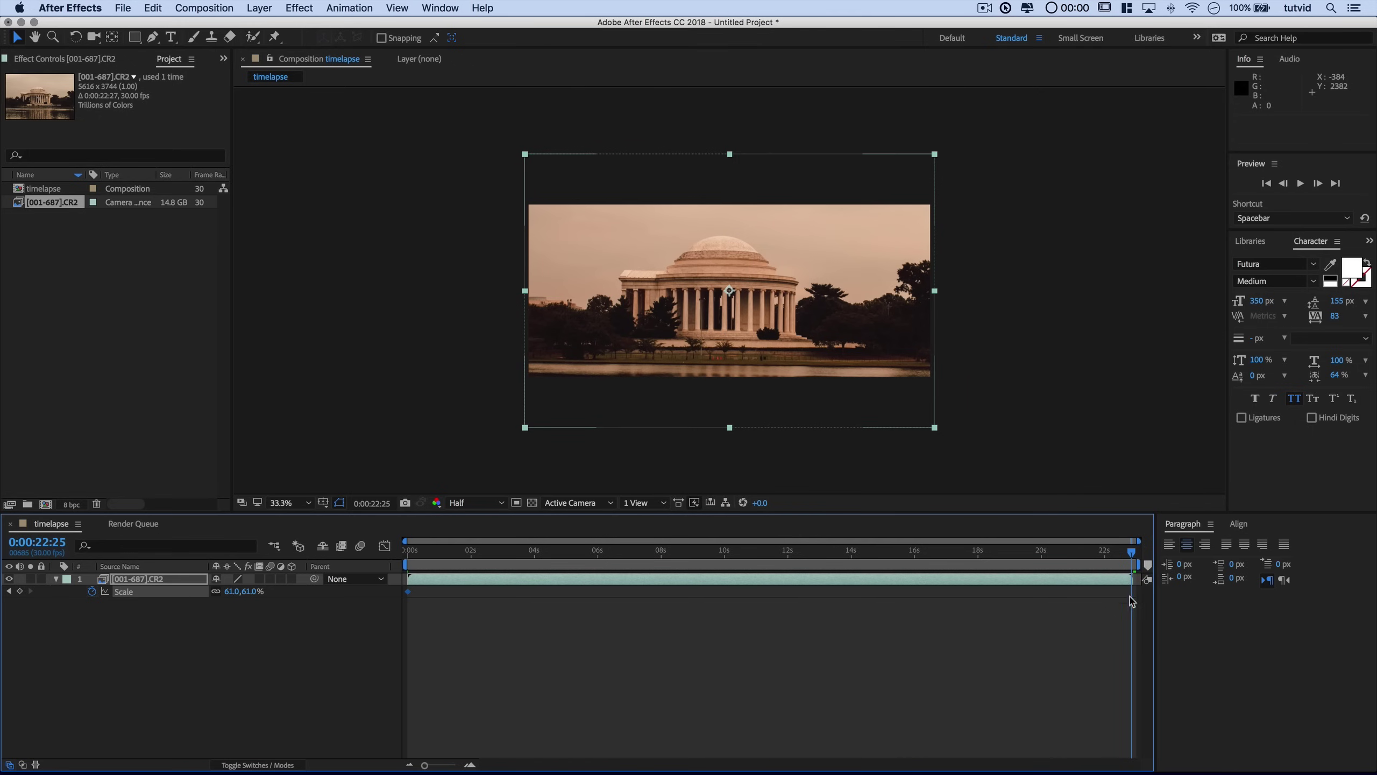
left_click(232, 592)
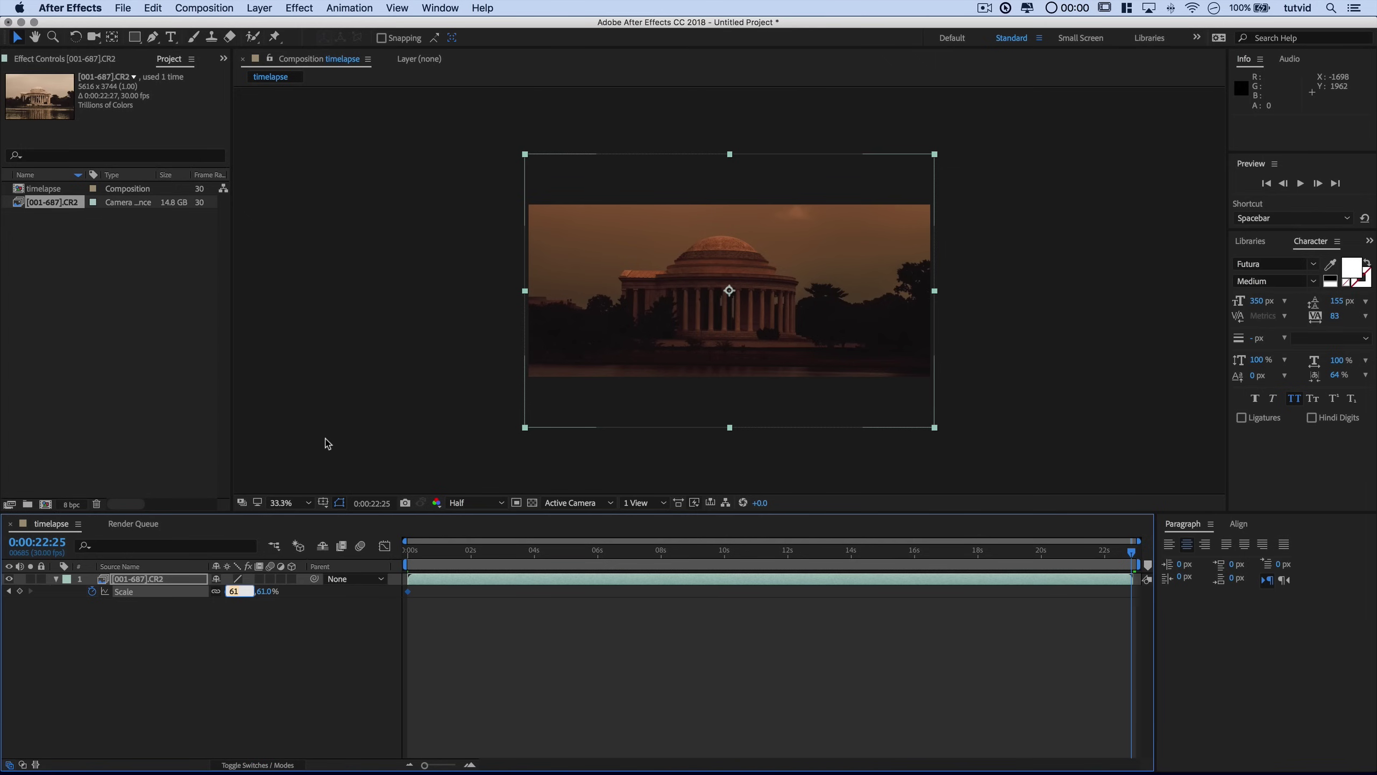
type("66")
key("Tab")
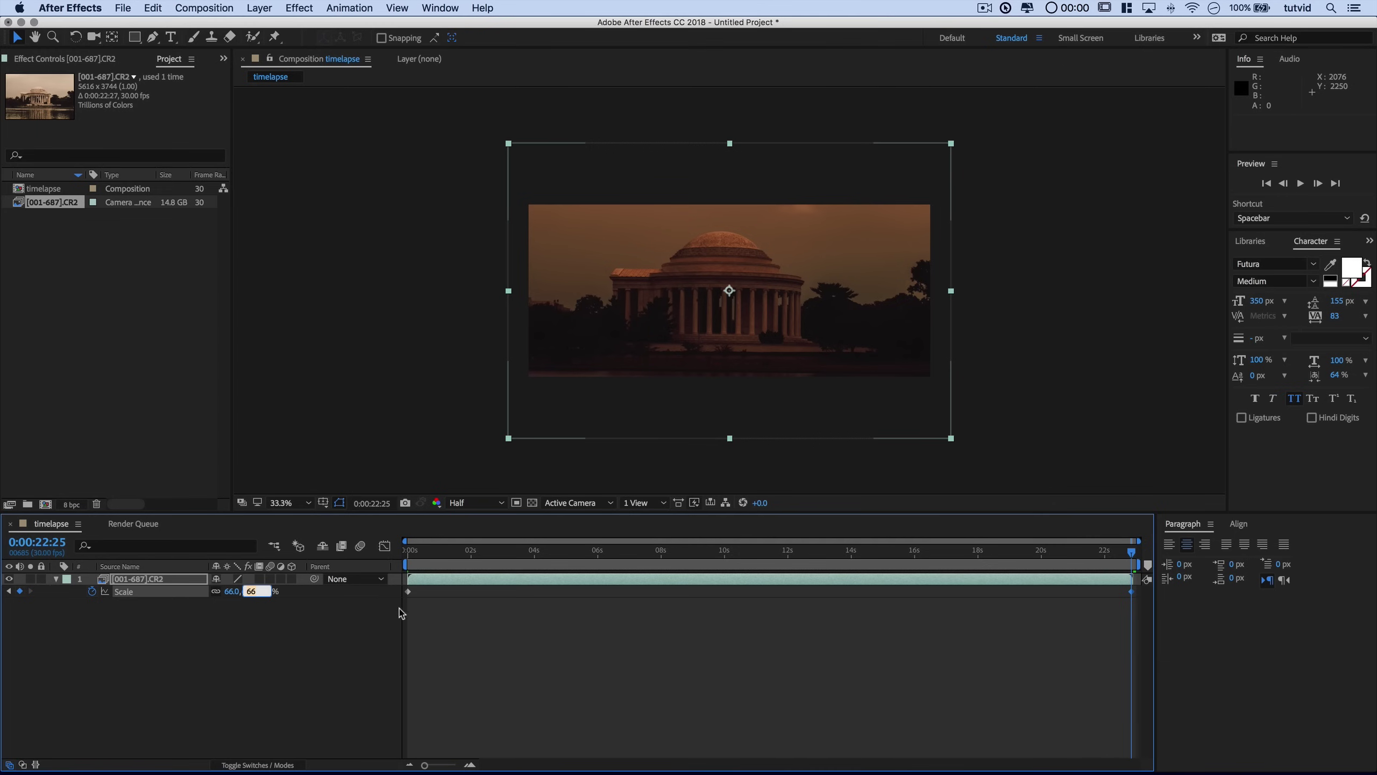
- Apply Easy Ease to the Scale keyframes and scrub near the start to check the push-in
left_click(408, 593)
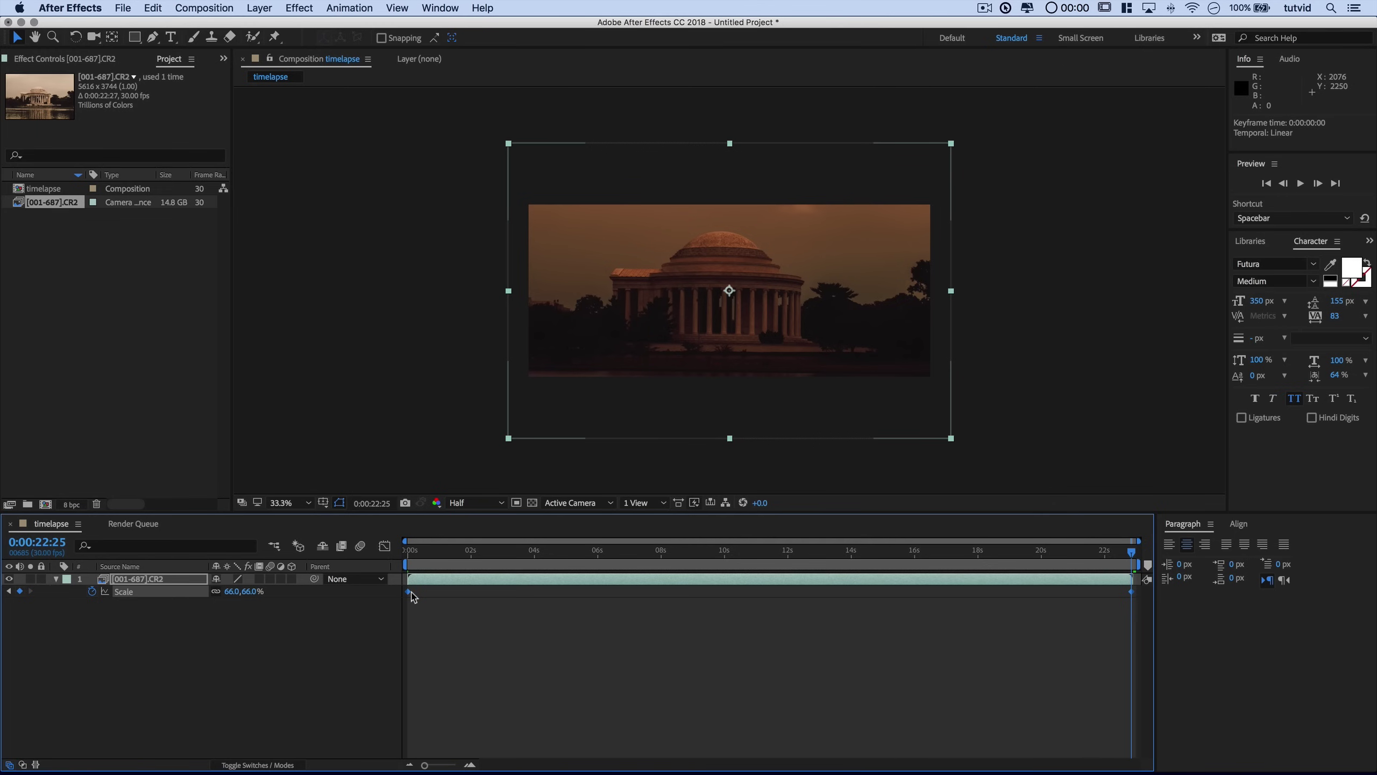
right_click(409, 592)
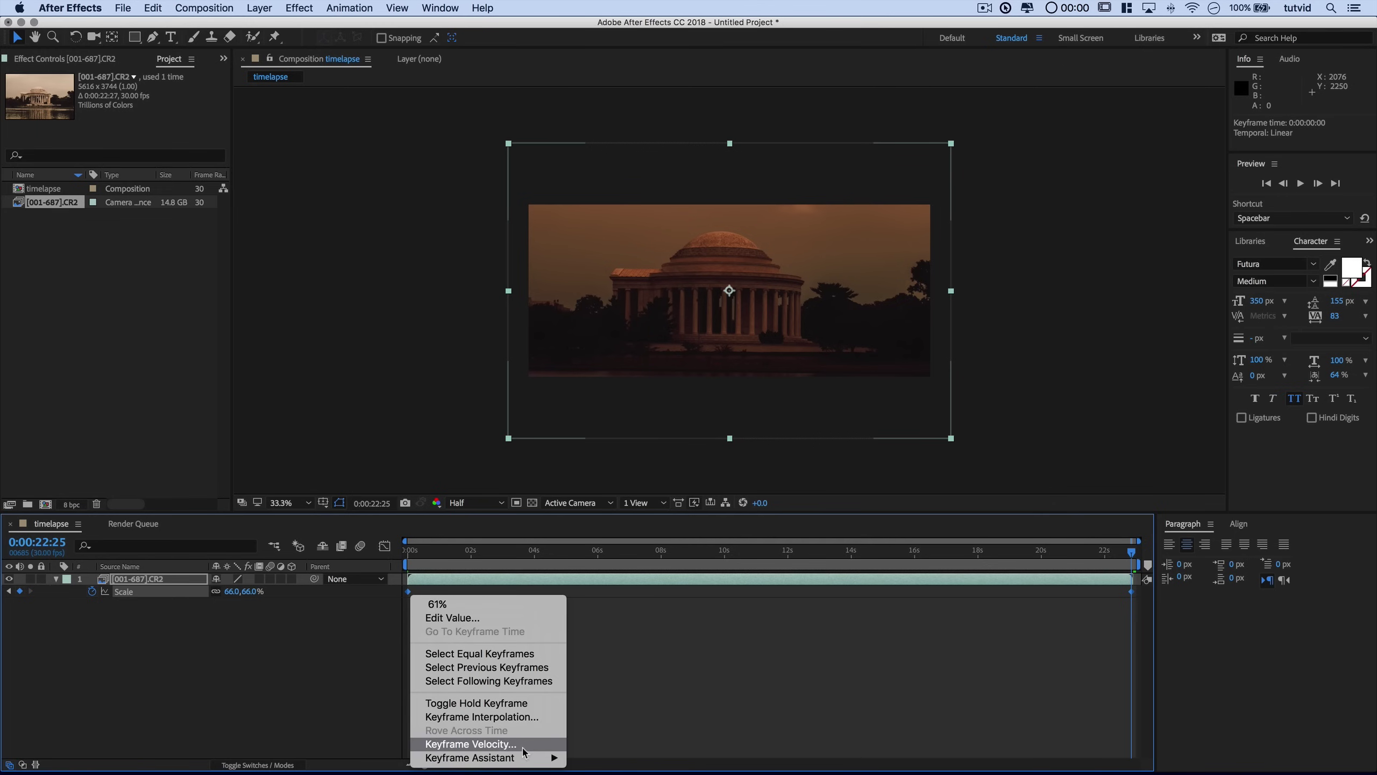
mouse_move(514, 758)
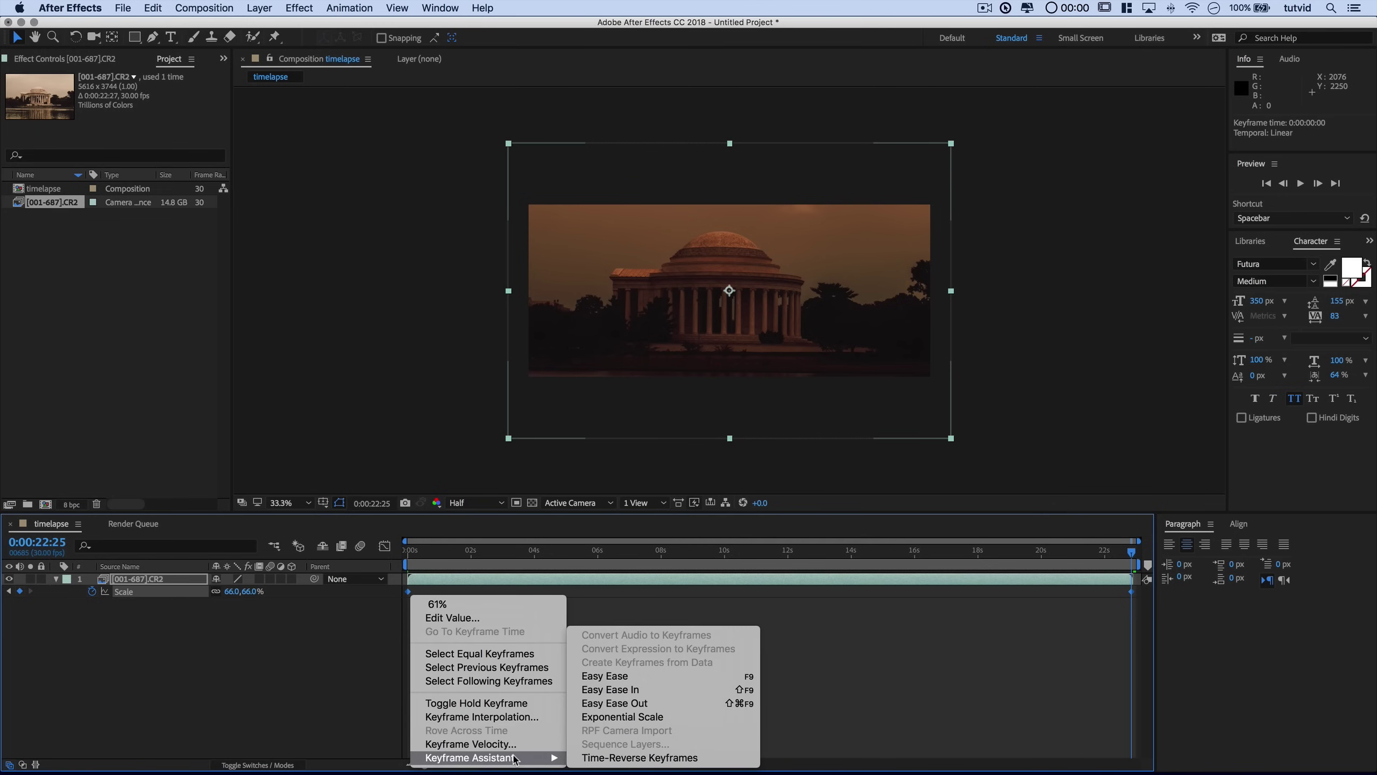
left_click(626, 690)
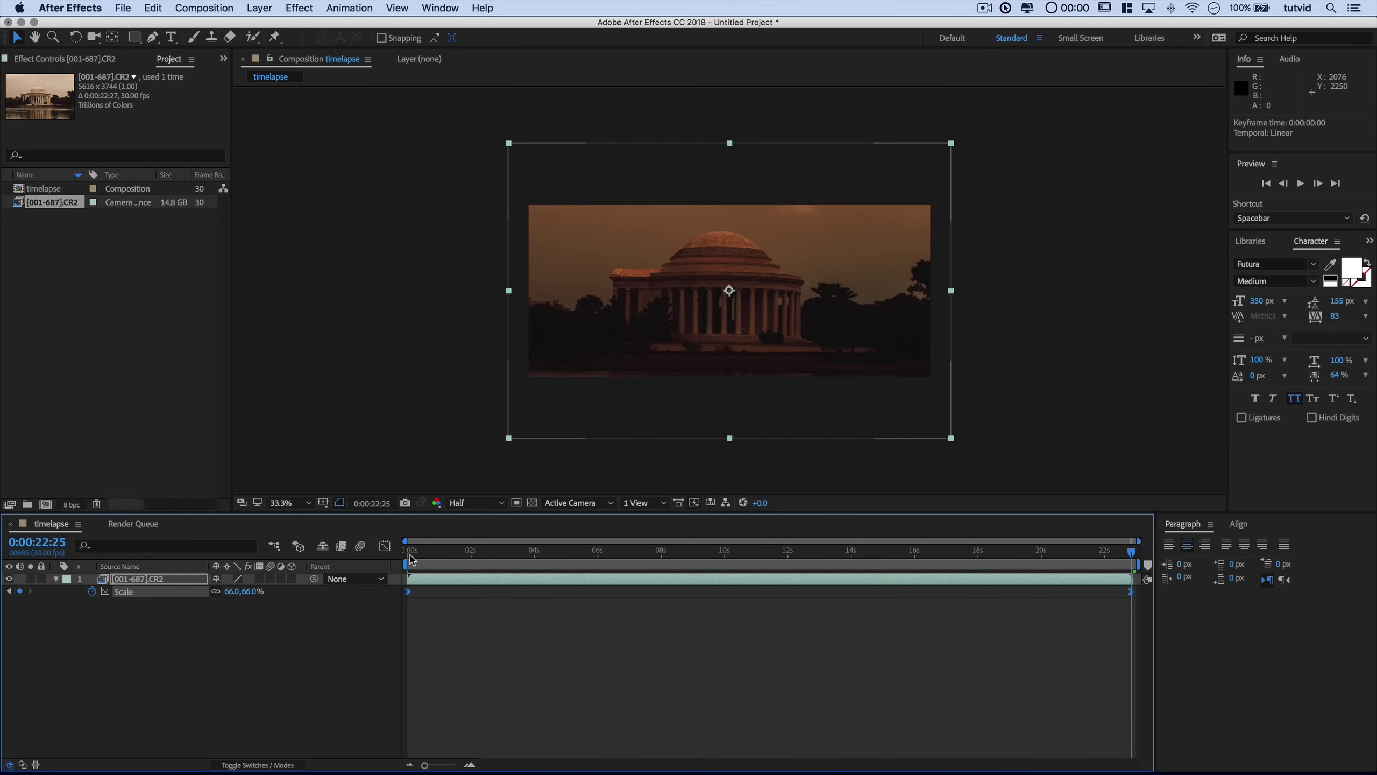
left_click_drag(410, 554, 416, 553)
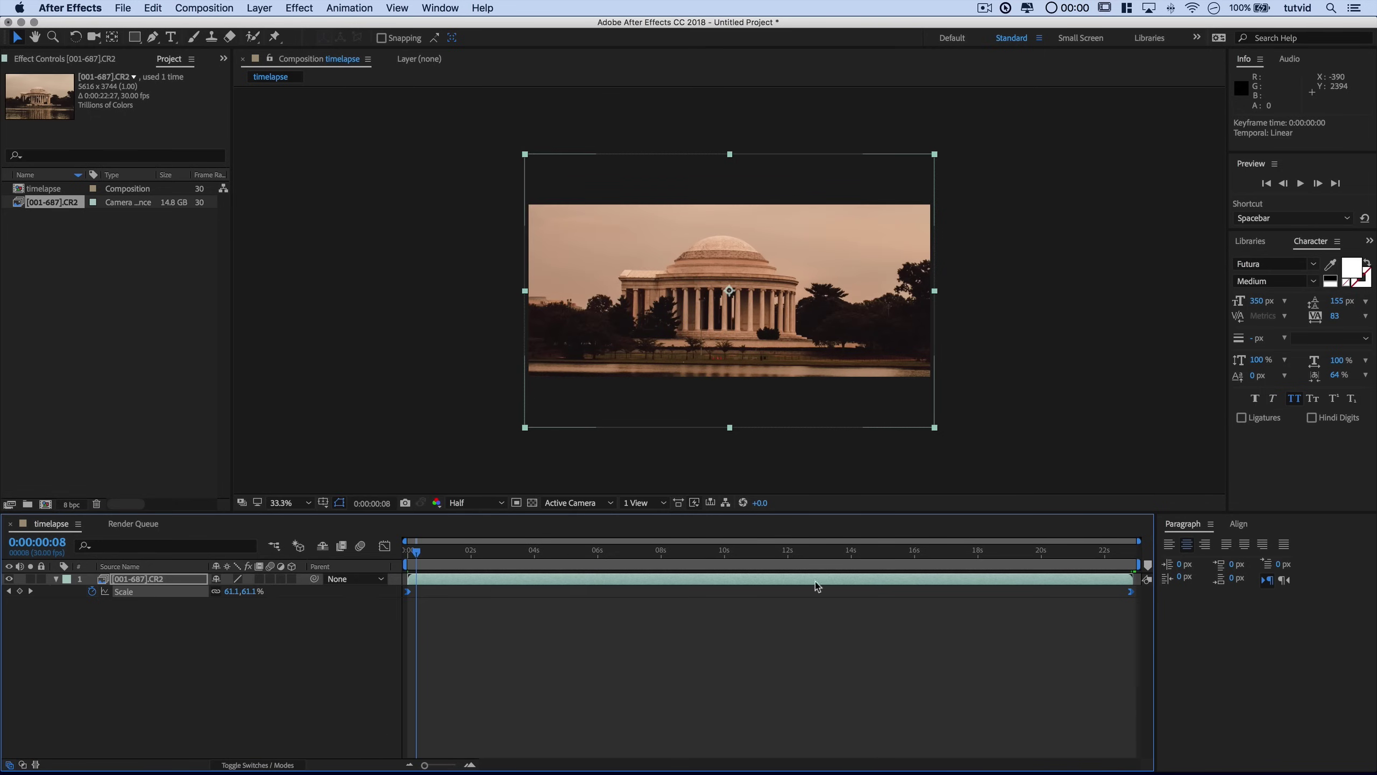
- Scrub through the push-in back to the first frame and end the work area slightly earlier
left_click(1086, 553)
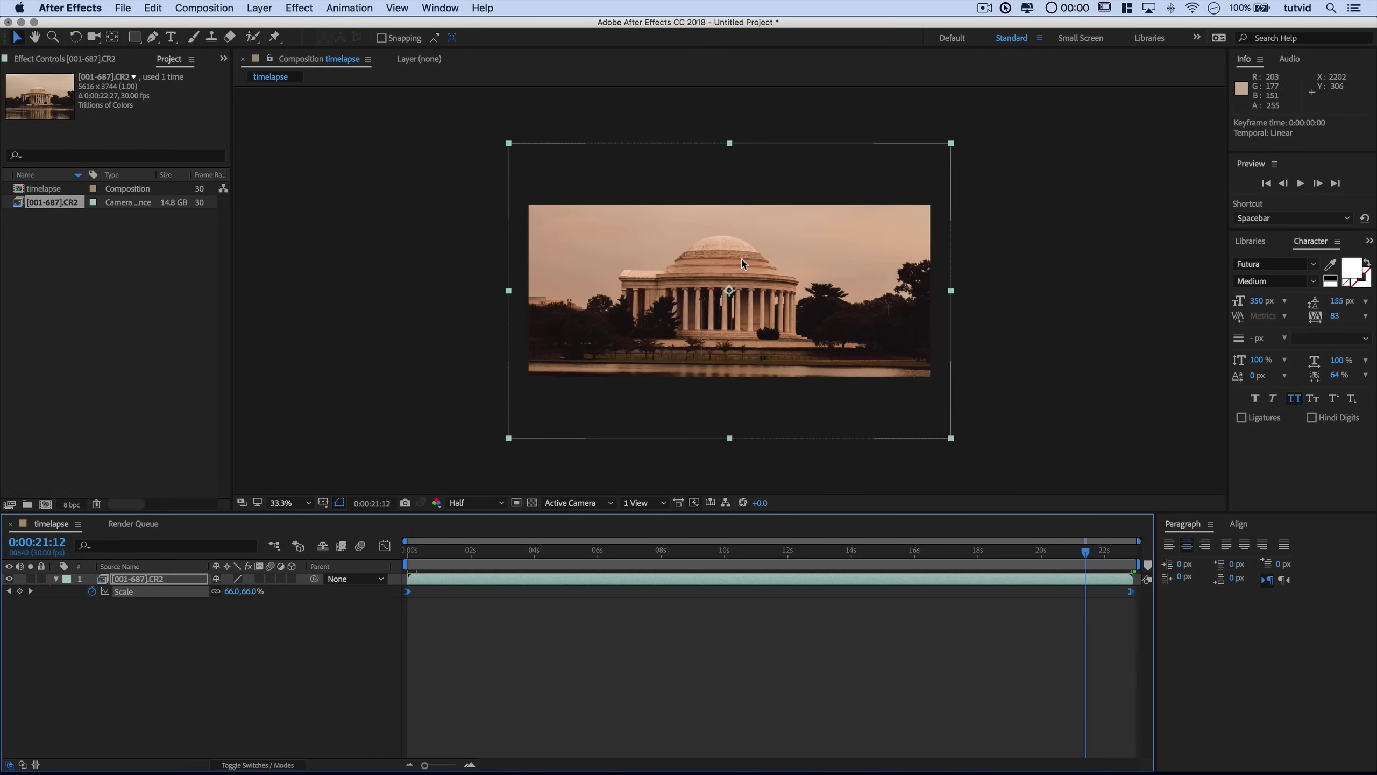
left_click(459, 553)
left_click_drag(449, 552, 407, 553)
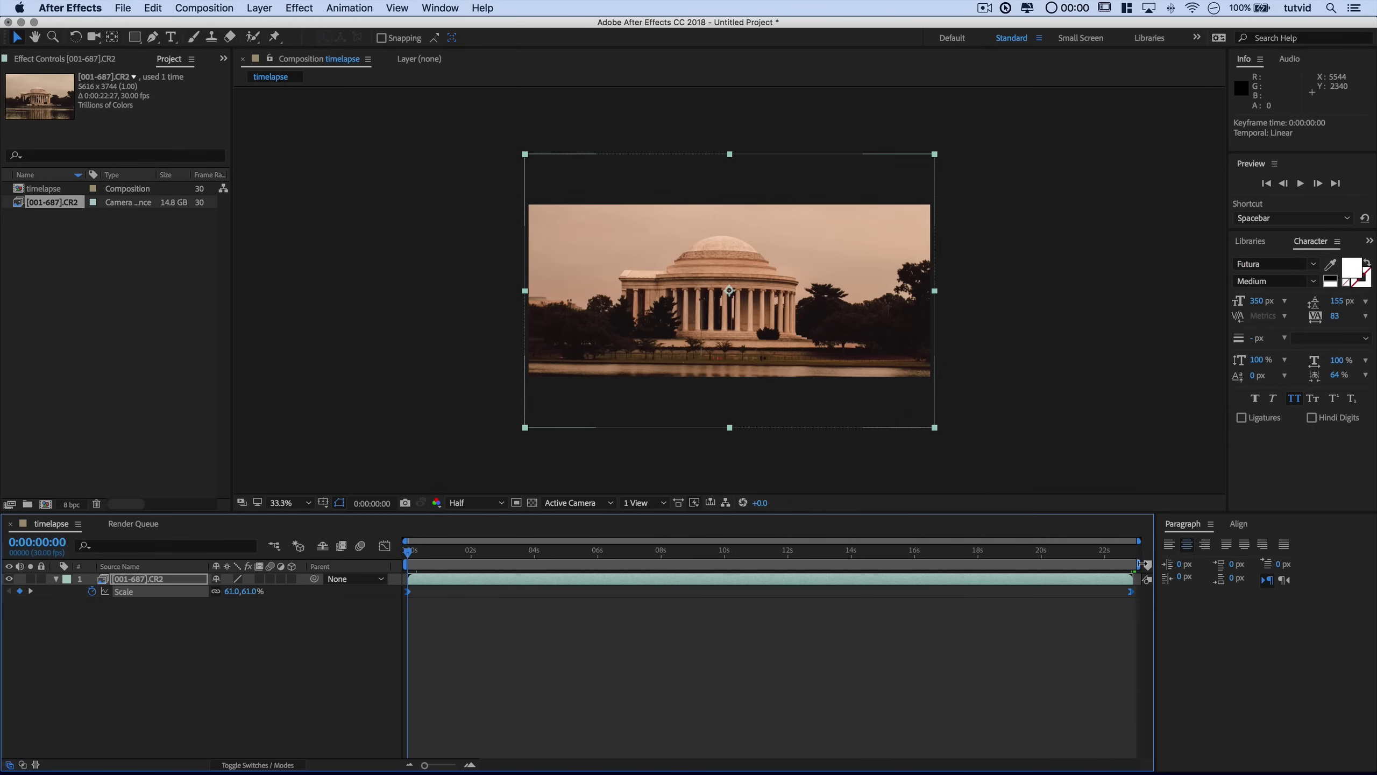
left_click_drag(1139, 565, 1135, 565)
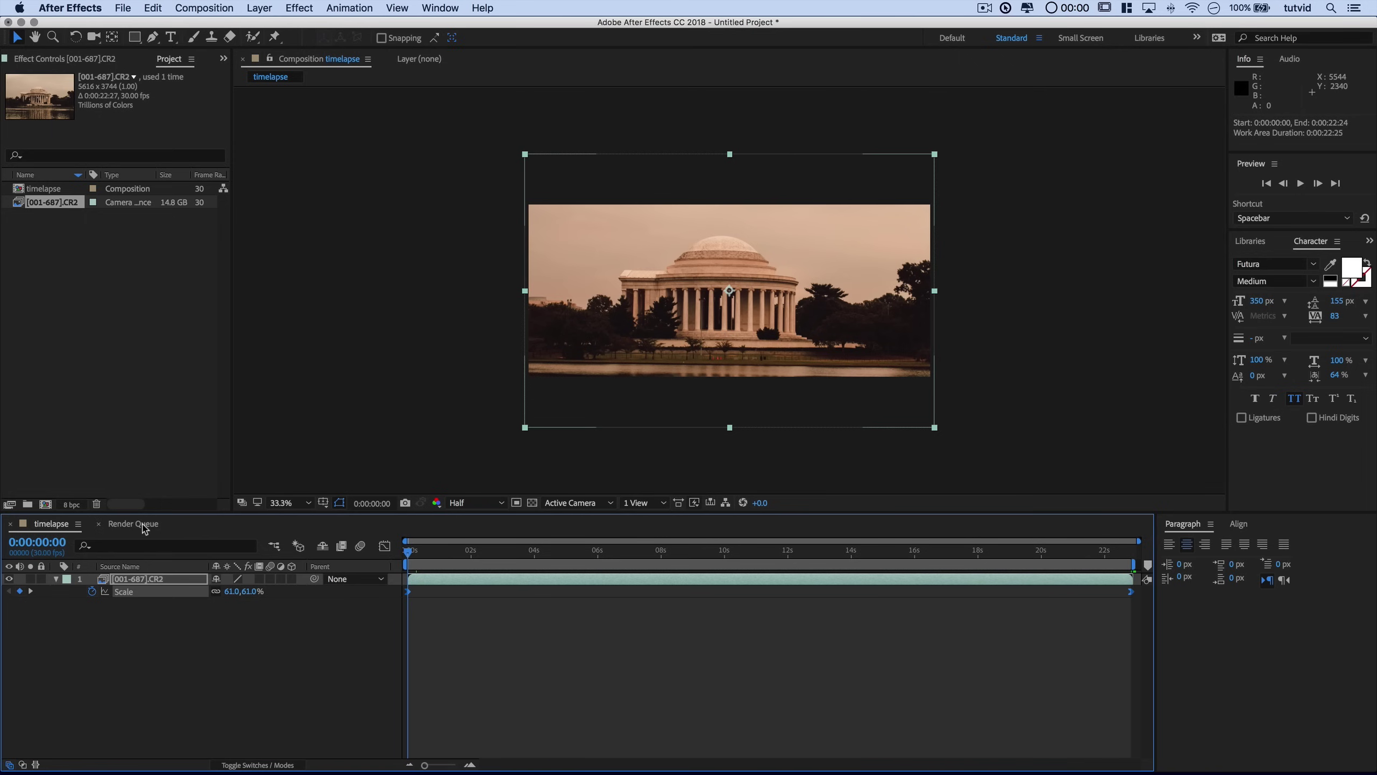
- Add the timelapse composition to the Render Queue and select Jefferson-Memorial.mov in Finder
left_click(122, 8)
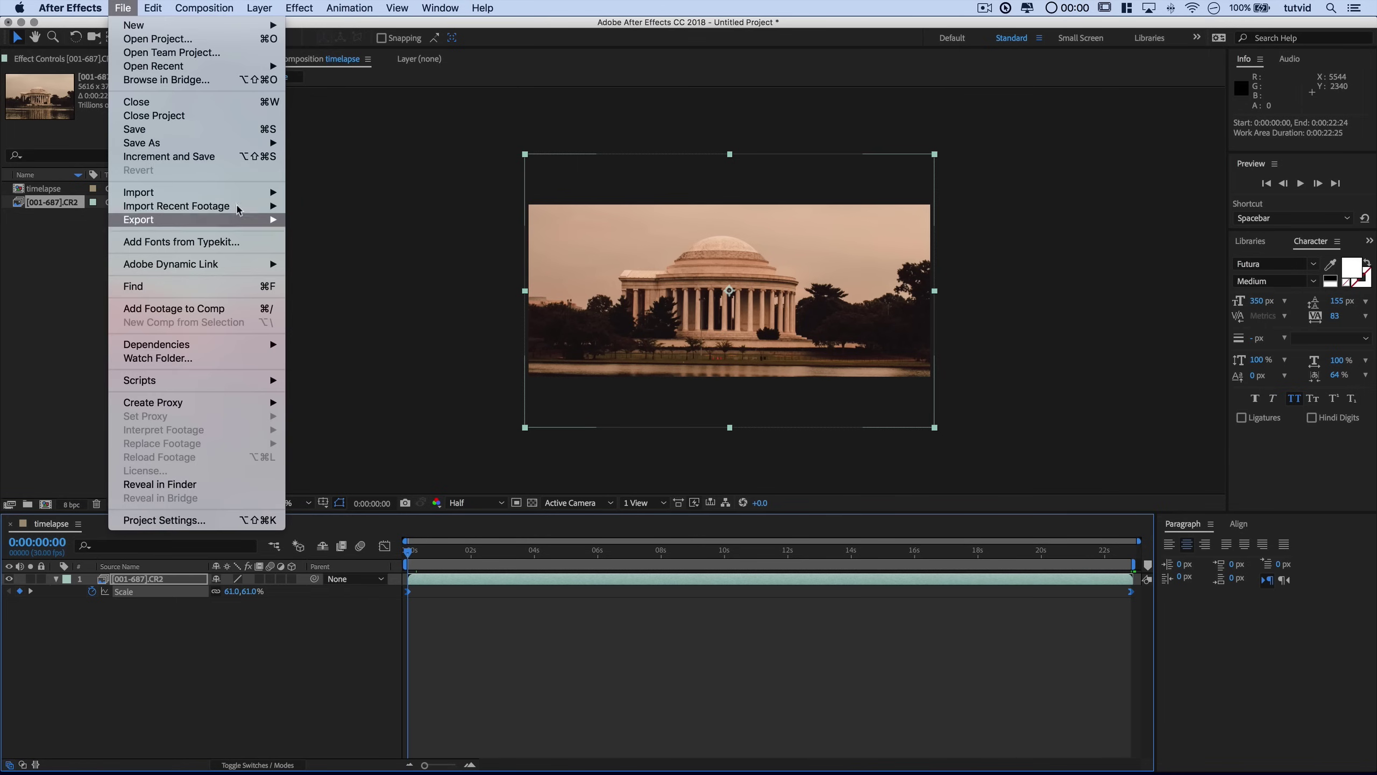
mouse_move(236, 219)
left_click(343, 234)
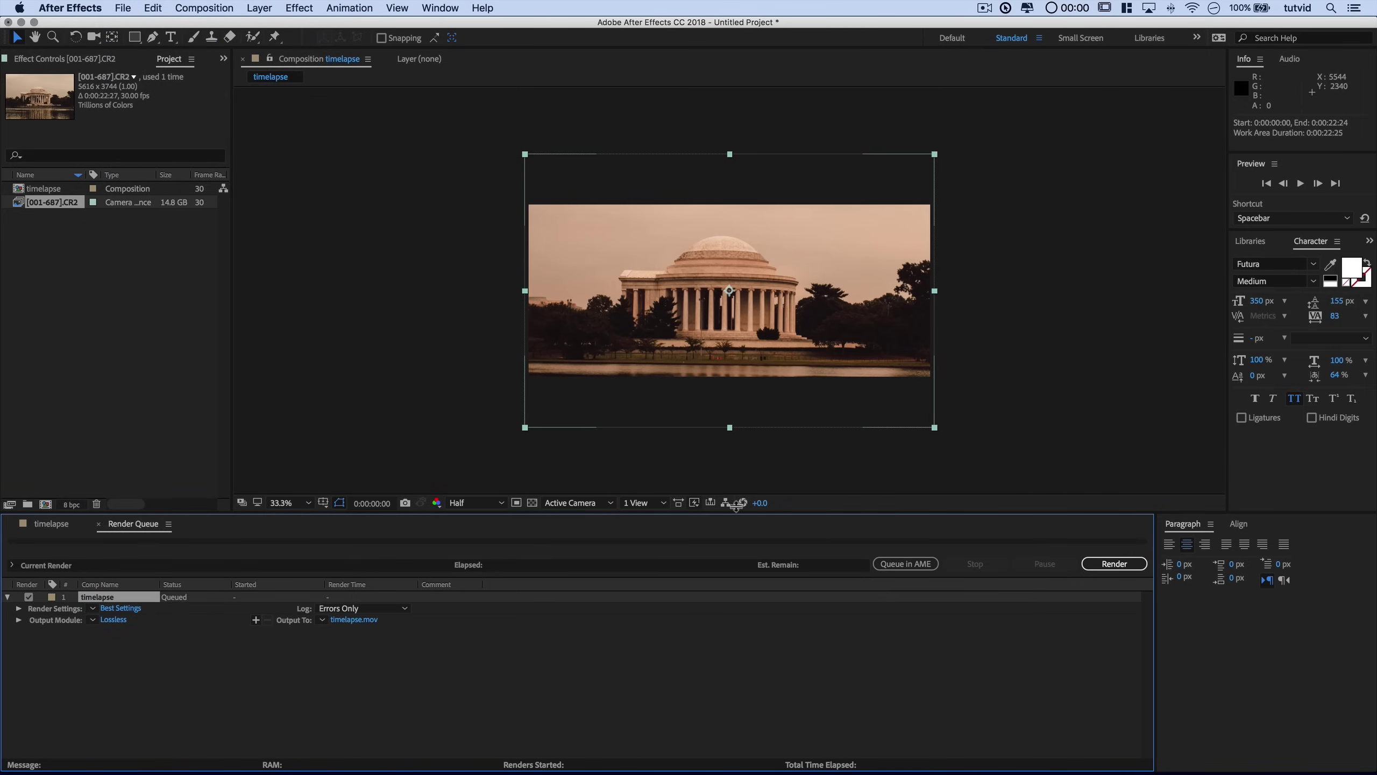
key("super+Tab")
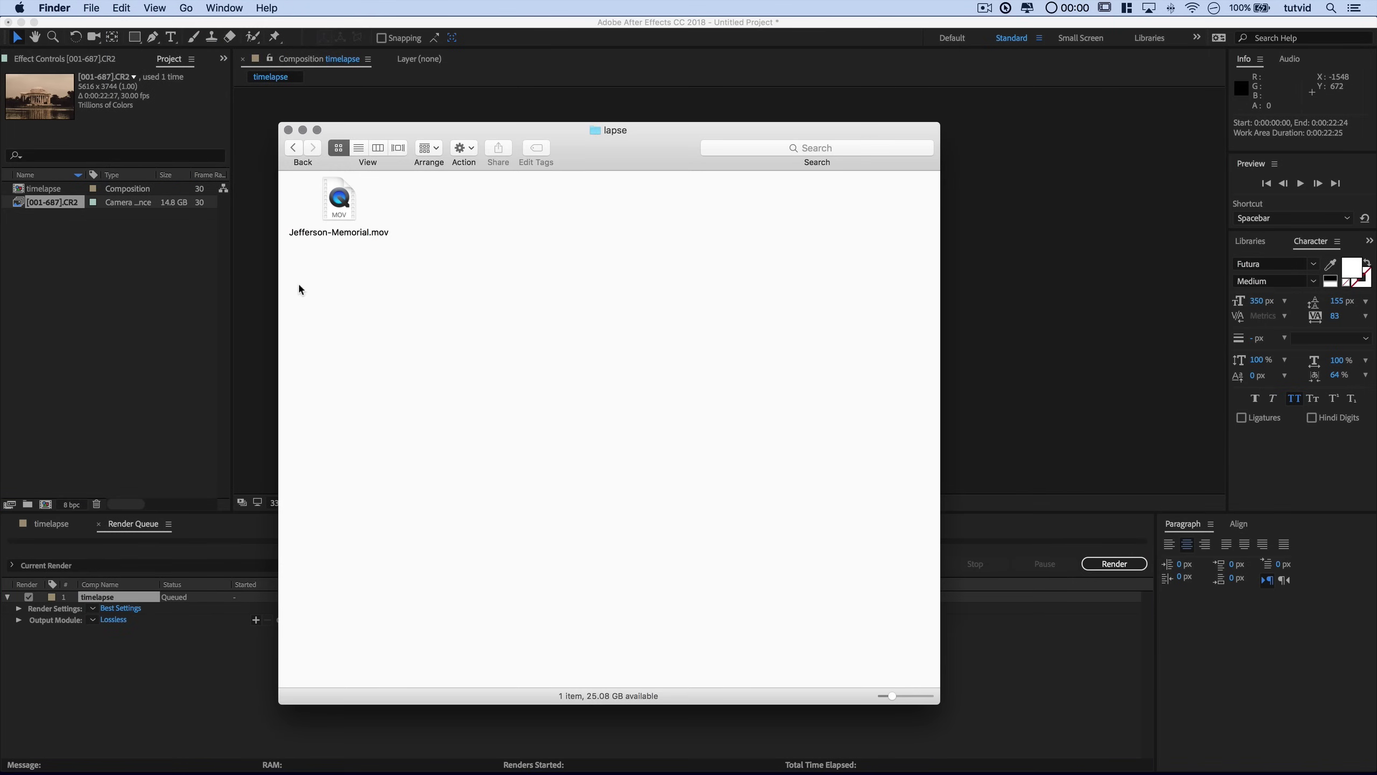
left_click(361, 202)
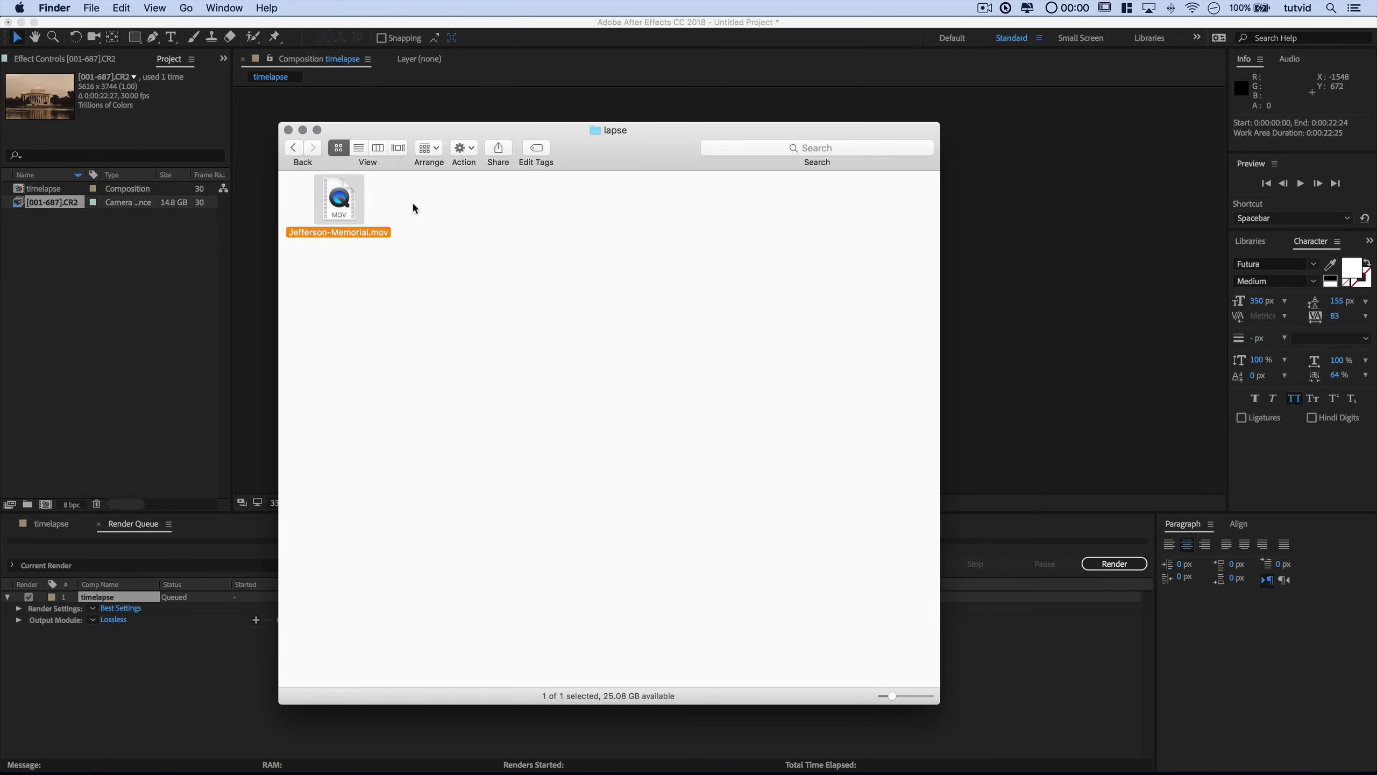
- Open Jefferson-Memorial.mov in QuickTime Player and play it
double_click(340, 203)
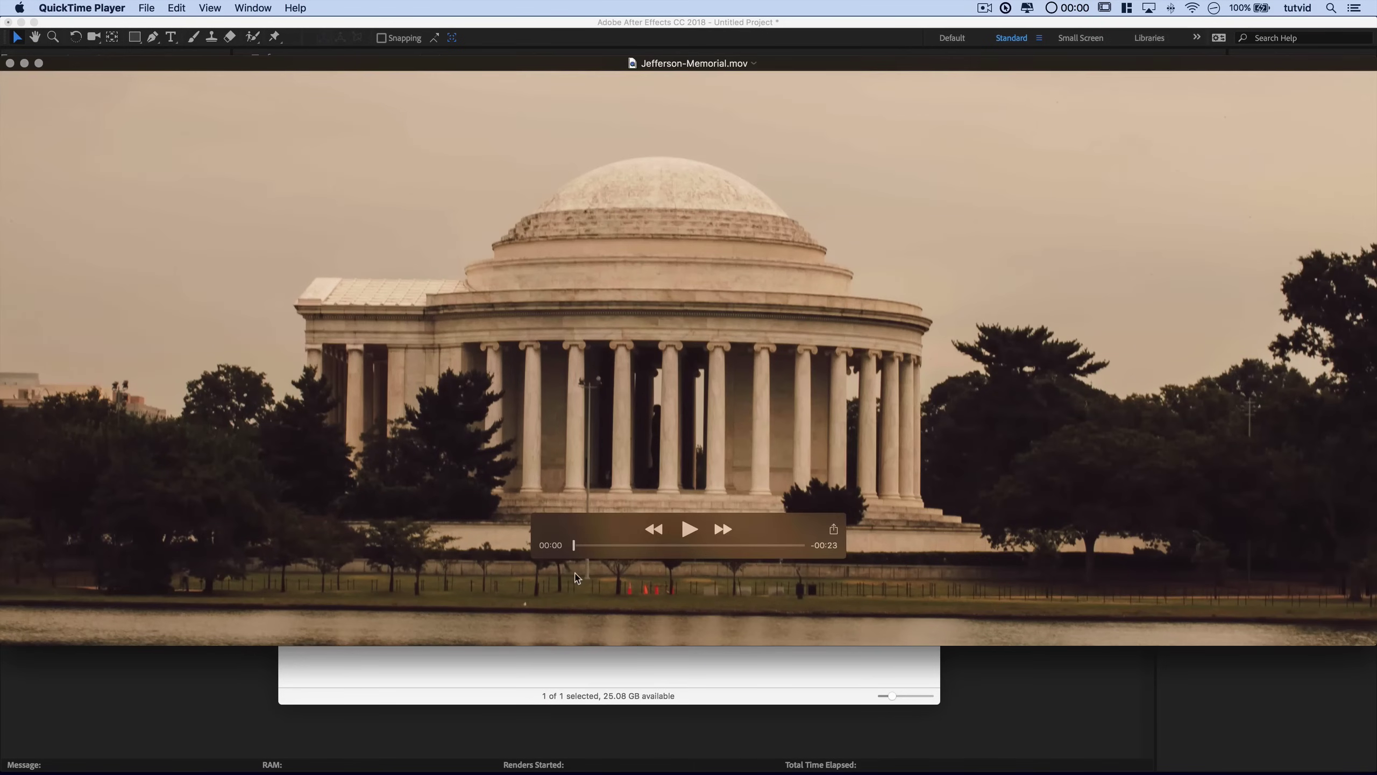
left_click(687, 528)
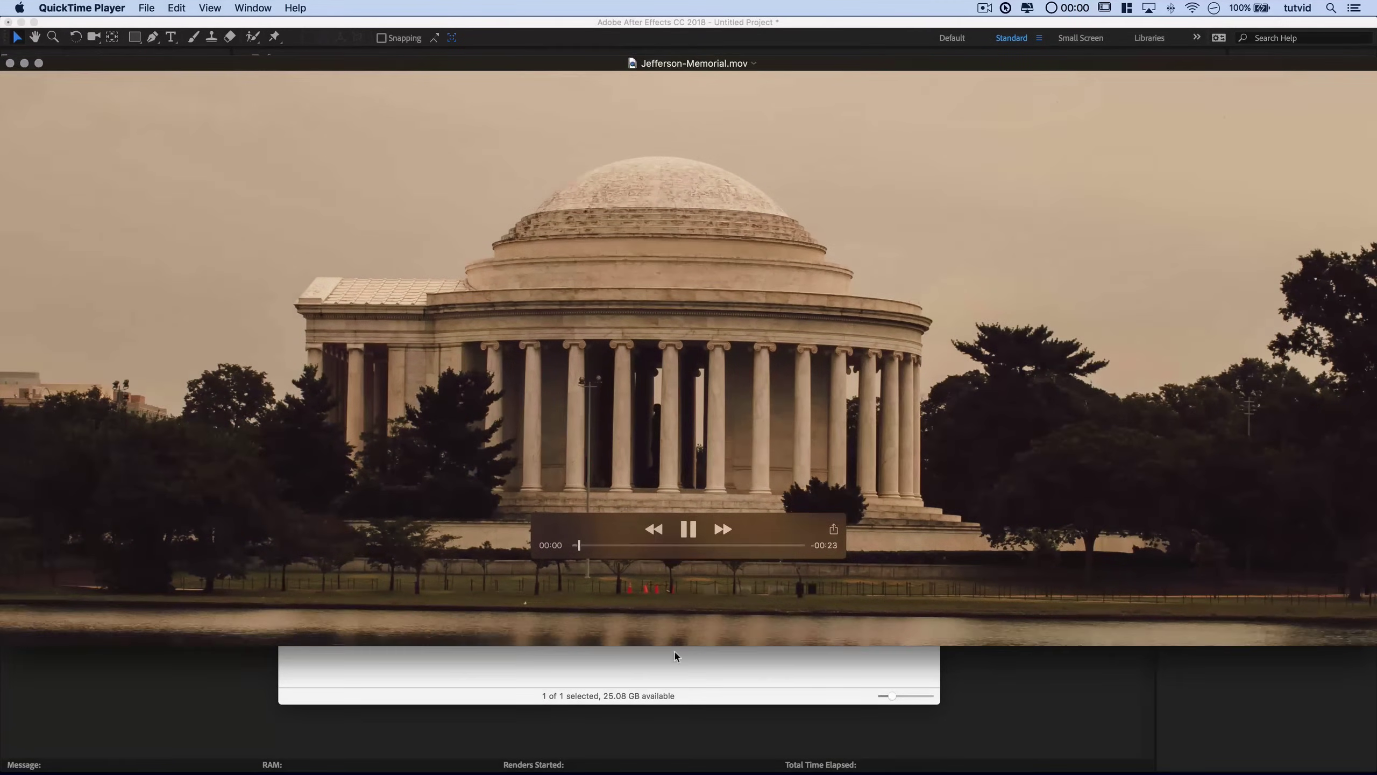